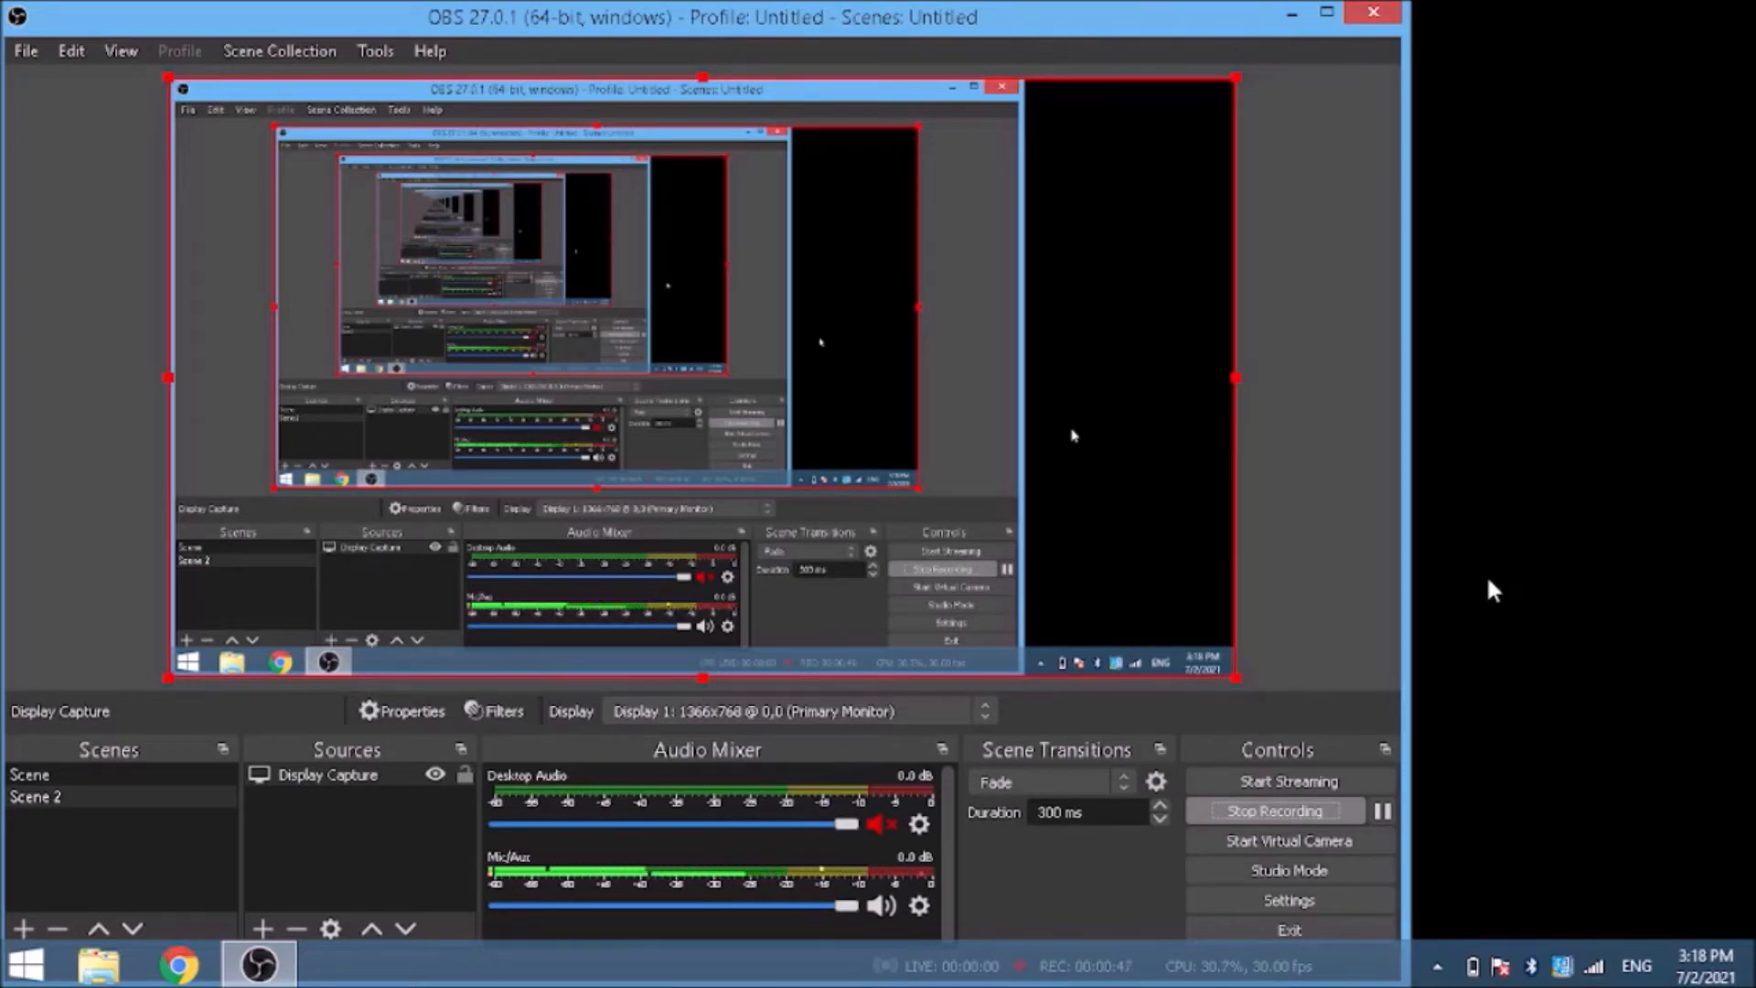
{"action": "key", "text": "Tab"}
{"action": "key", "text": "Tab"}
{"action": "key", "text": "Tab"}
{"action": "key", "text": "Tab"}
{"action": "key", "text": "Tab"}
{"action": "key", "text": "Tab"}
{"action": "key", "text": "Tab"}
{"action": "key", "text": "Tab"}
{"action": "key", "text": "Tab"}
{"action": "key", "text": "Tab"}
{"action": "key", "text": "space"}
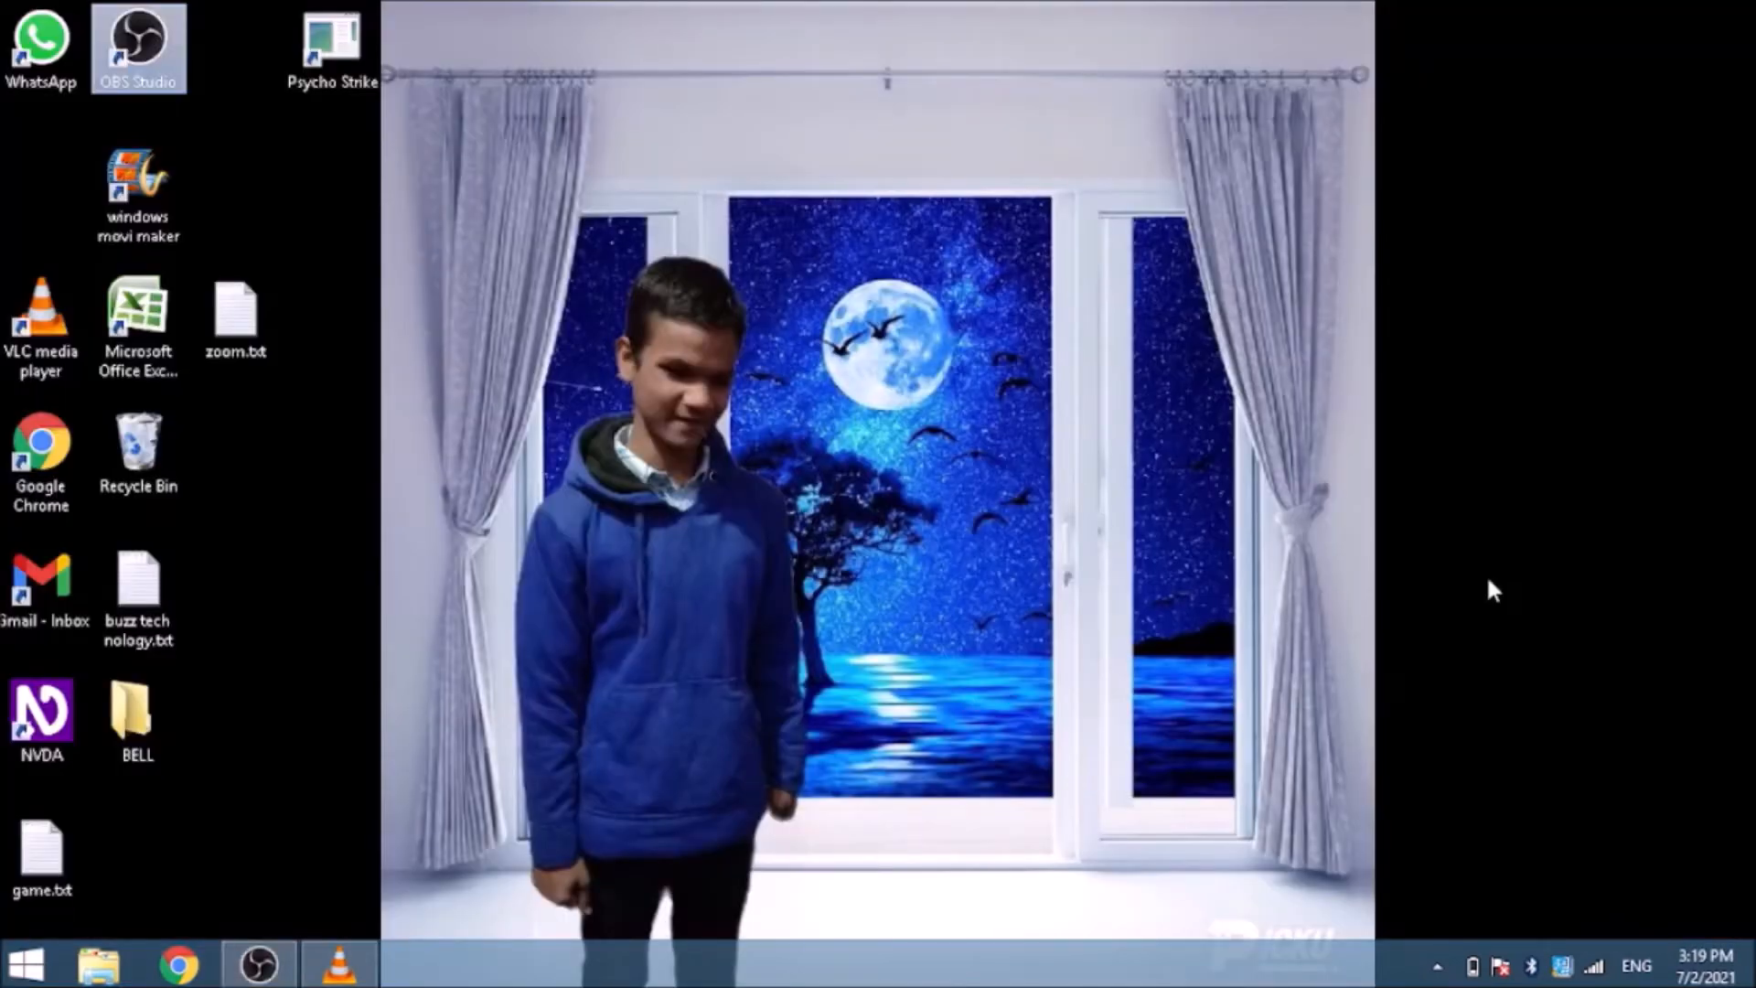
Open the Gmail inbox from its desktop shortcut.
{"action": "key", "text": "super+p"}
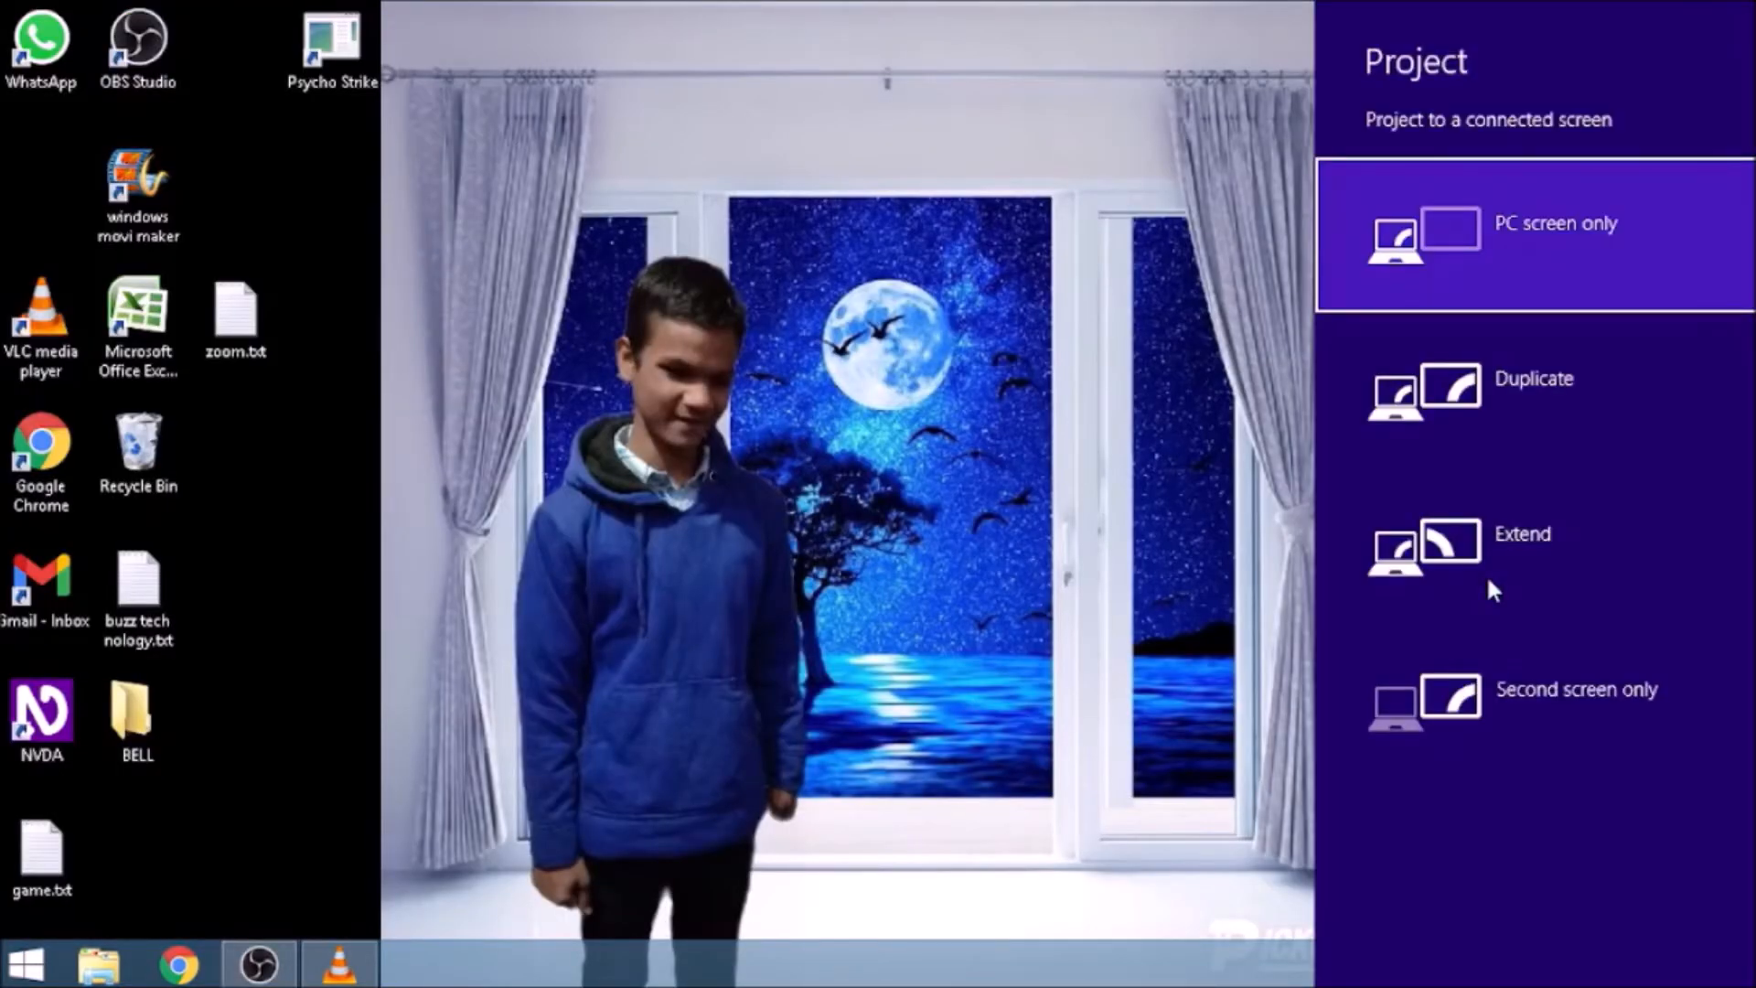
{"action": "key", "text": "Escape"}
{"action": "key", "text": "g"}
{"action": "key", "text": "g"}
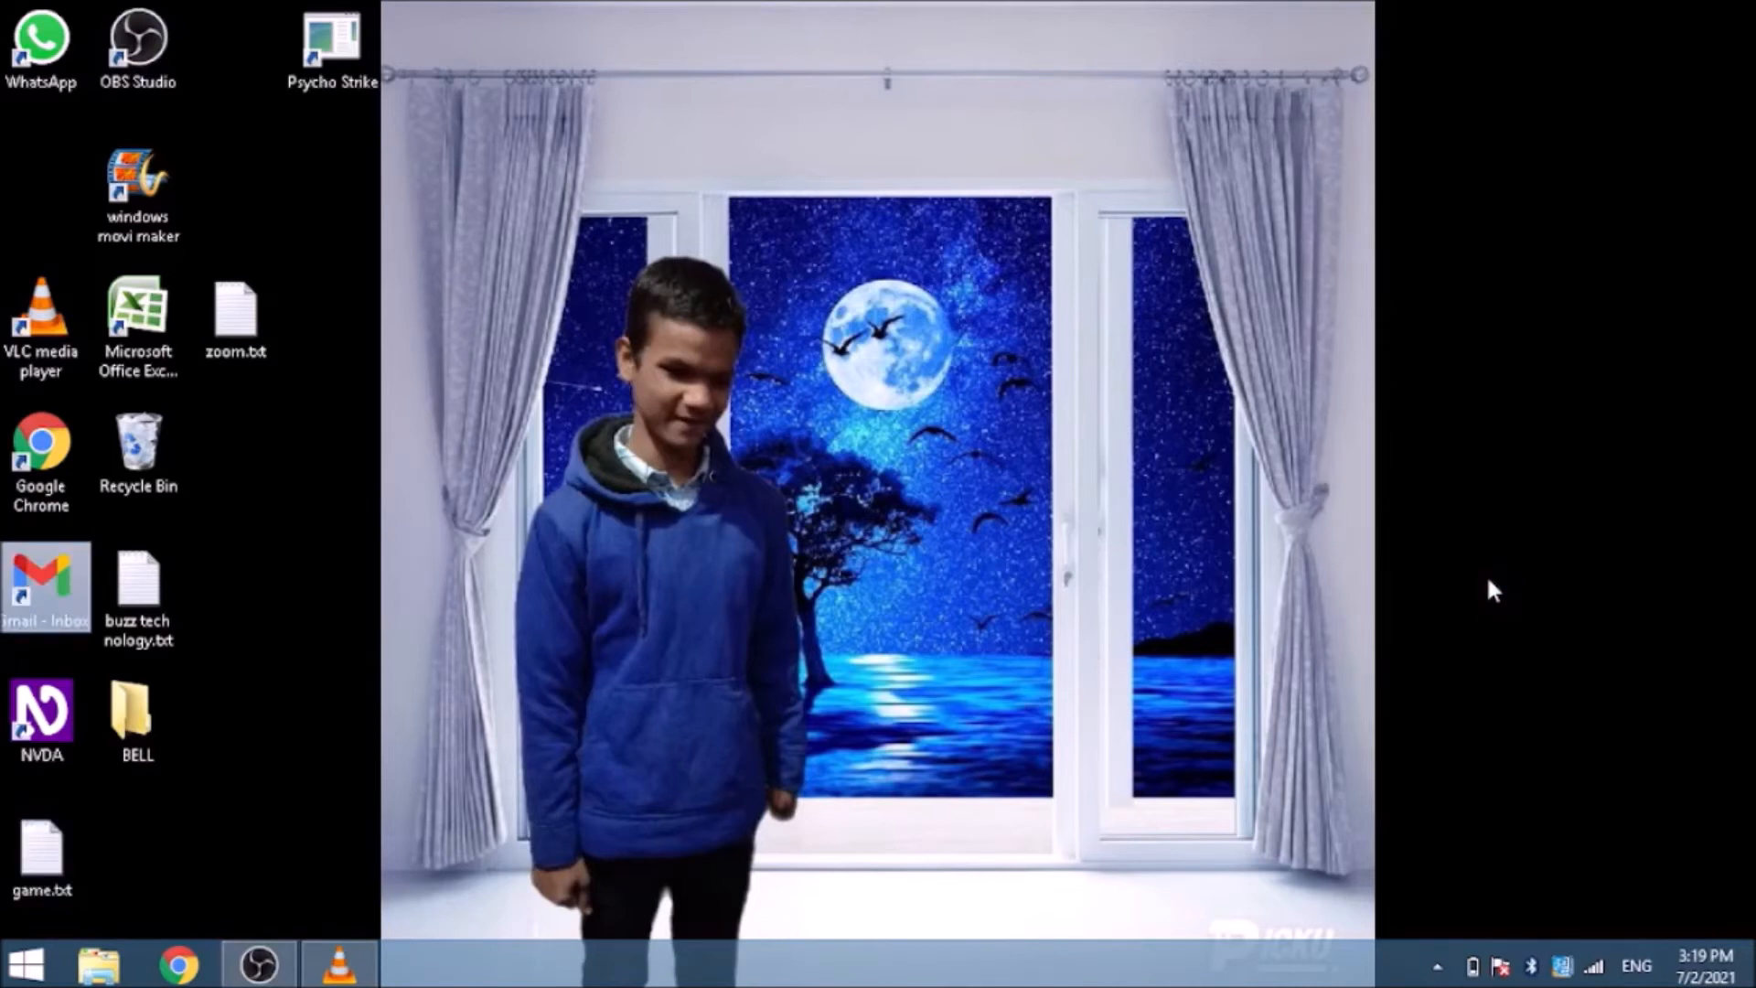
{"action": "key", "text": "Return"}
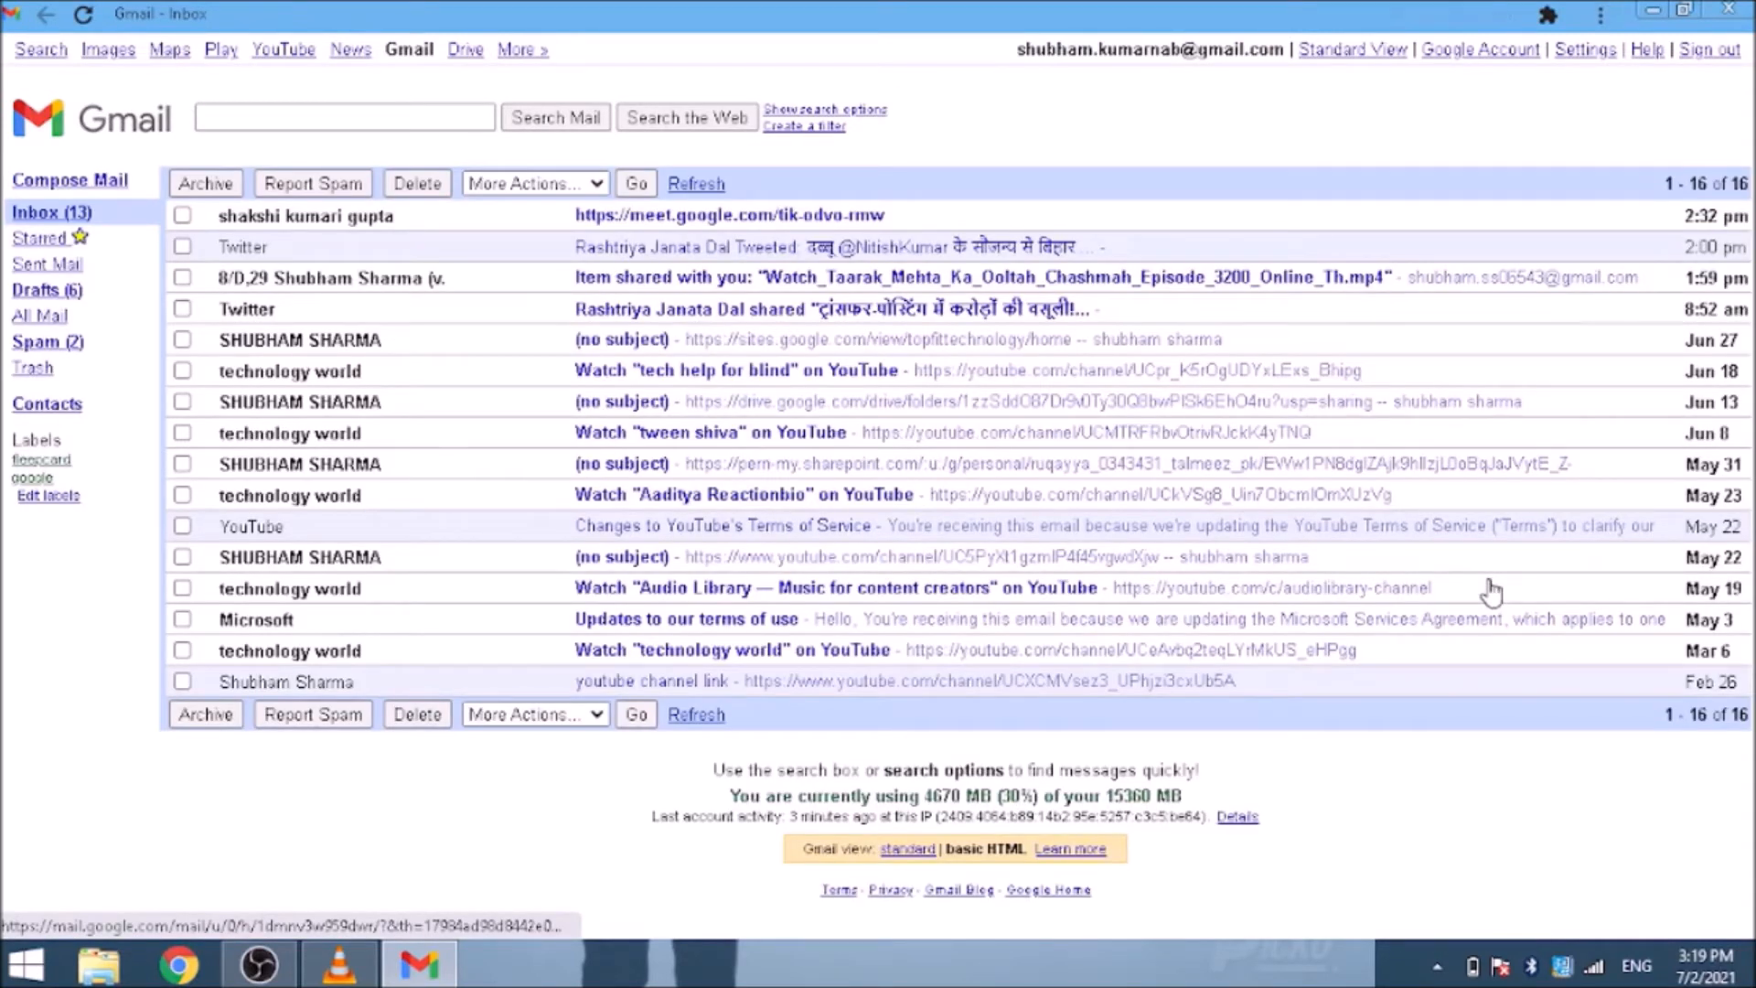
{"action": "key", "text": "alt+space"}
{"action": "key", "text": "Escape"}
{"action": "key", "text": "ctrl+Insert+s"}
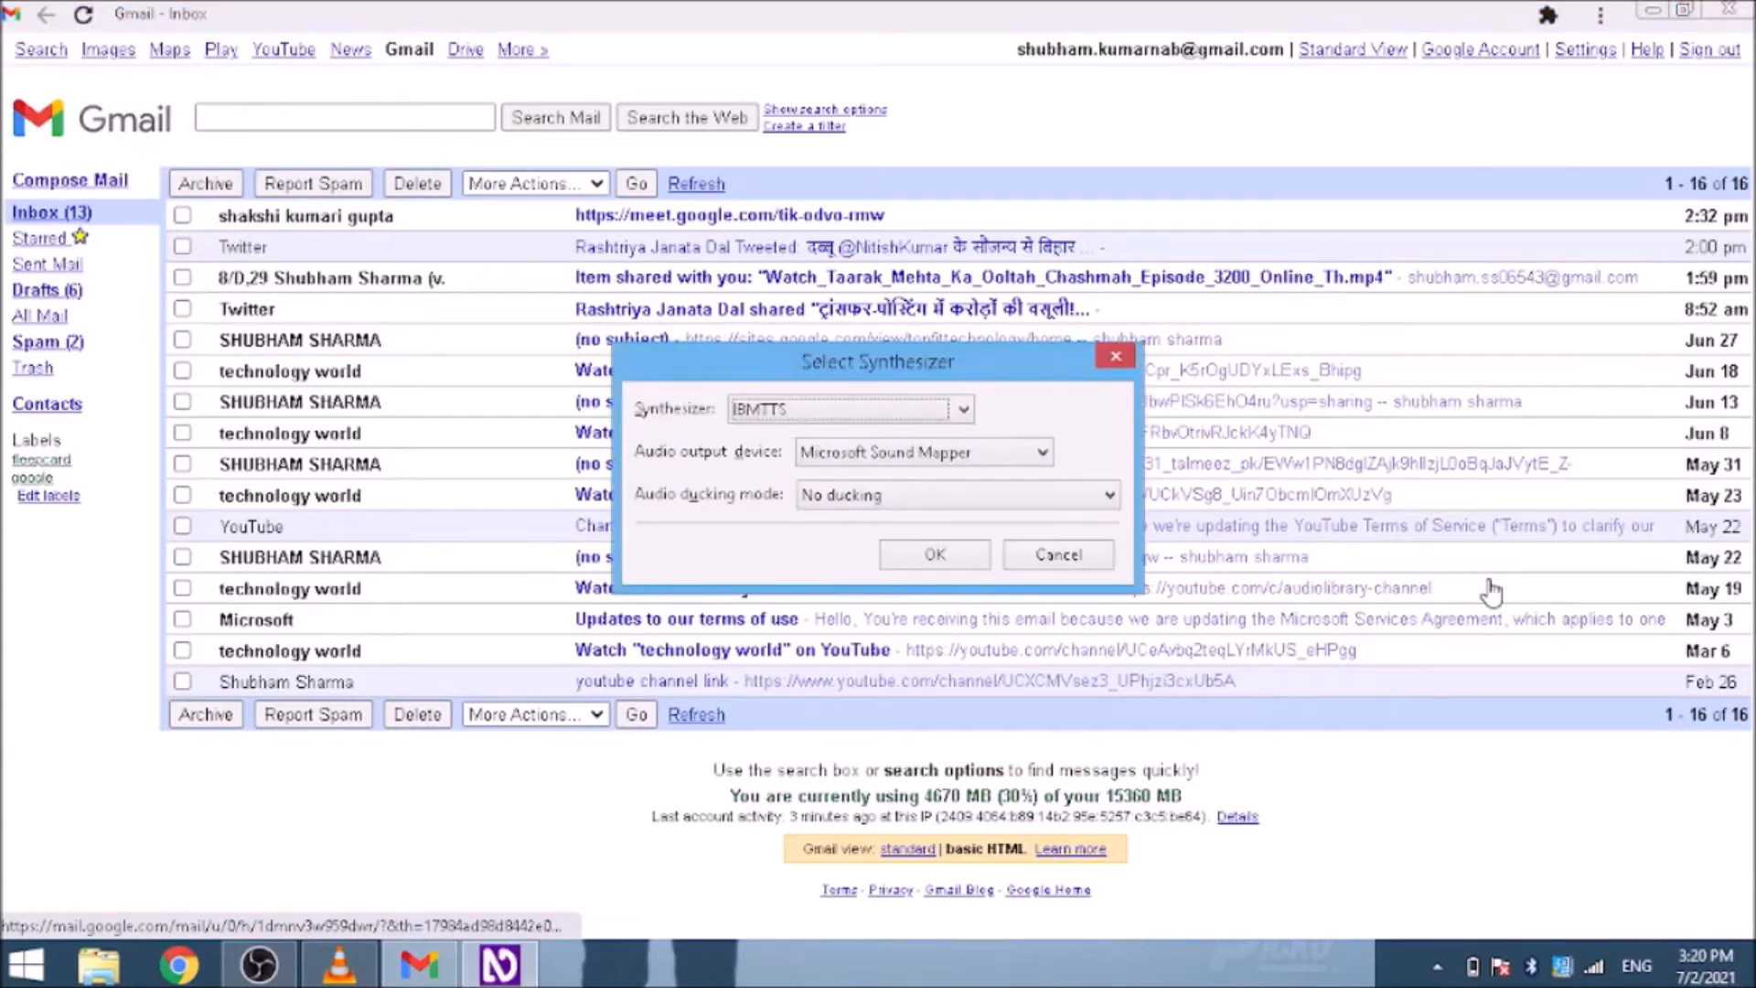
{"action": "key", "text": "Escape"}
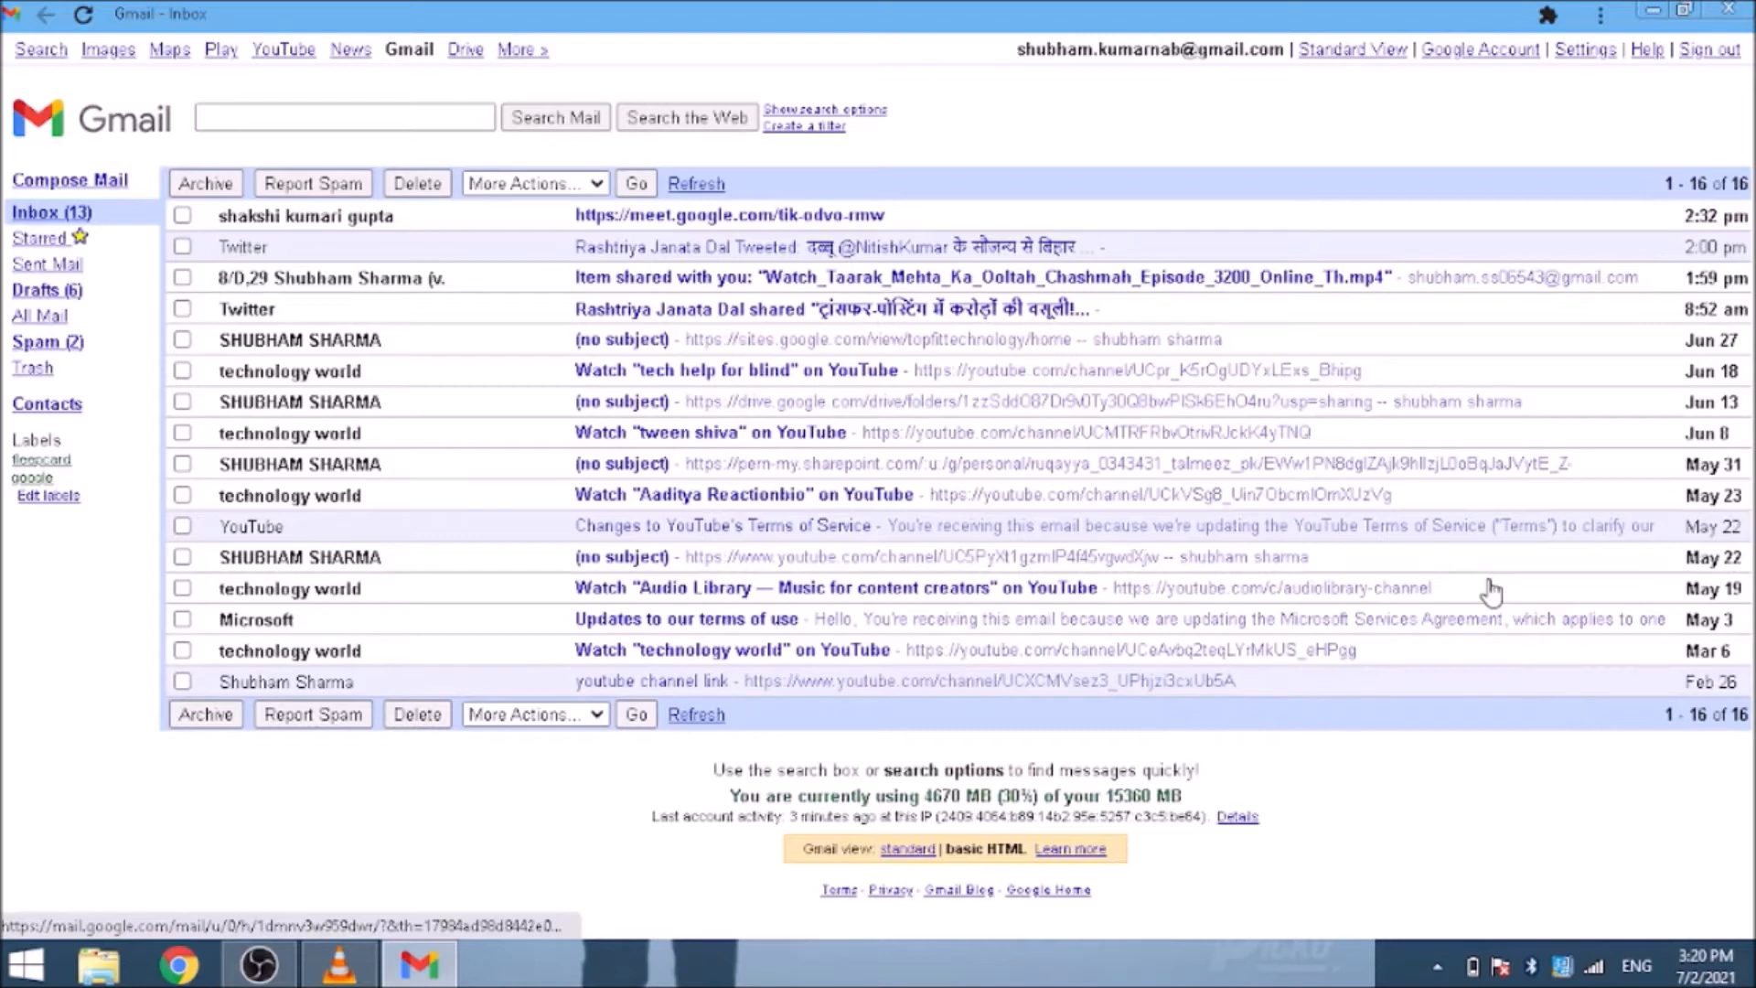
Open the Google Account page through the inbox's list of links.
{"action": "key", "text": "insert+F7"}
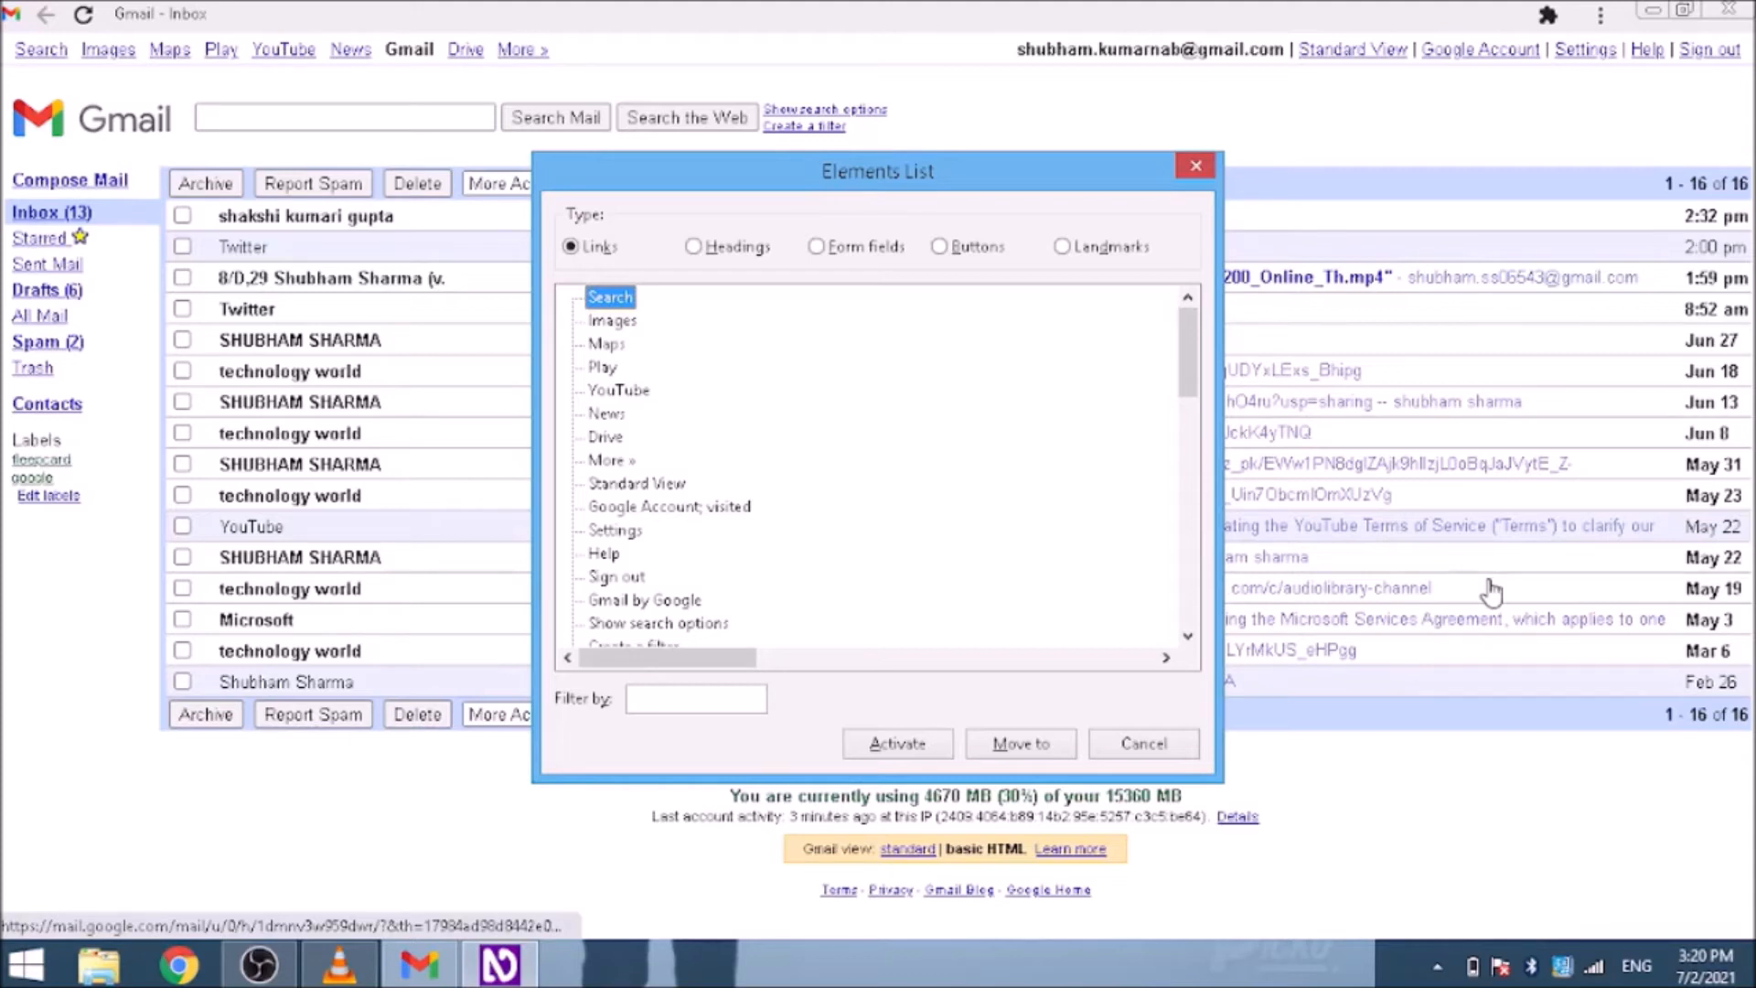
{"action": "key", "text": "g"}
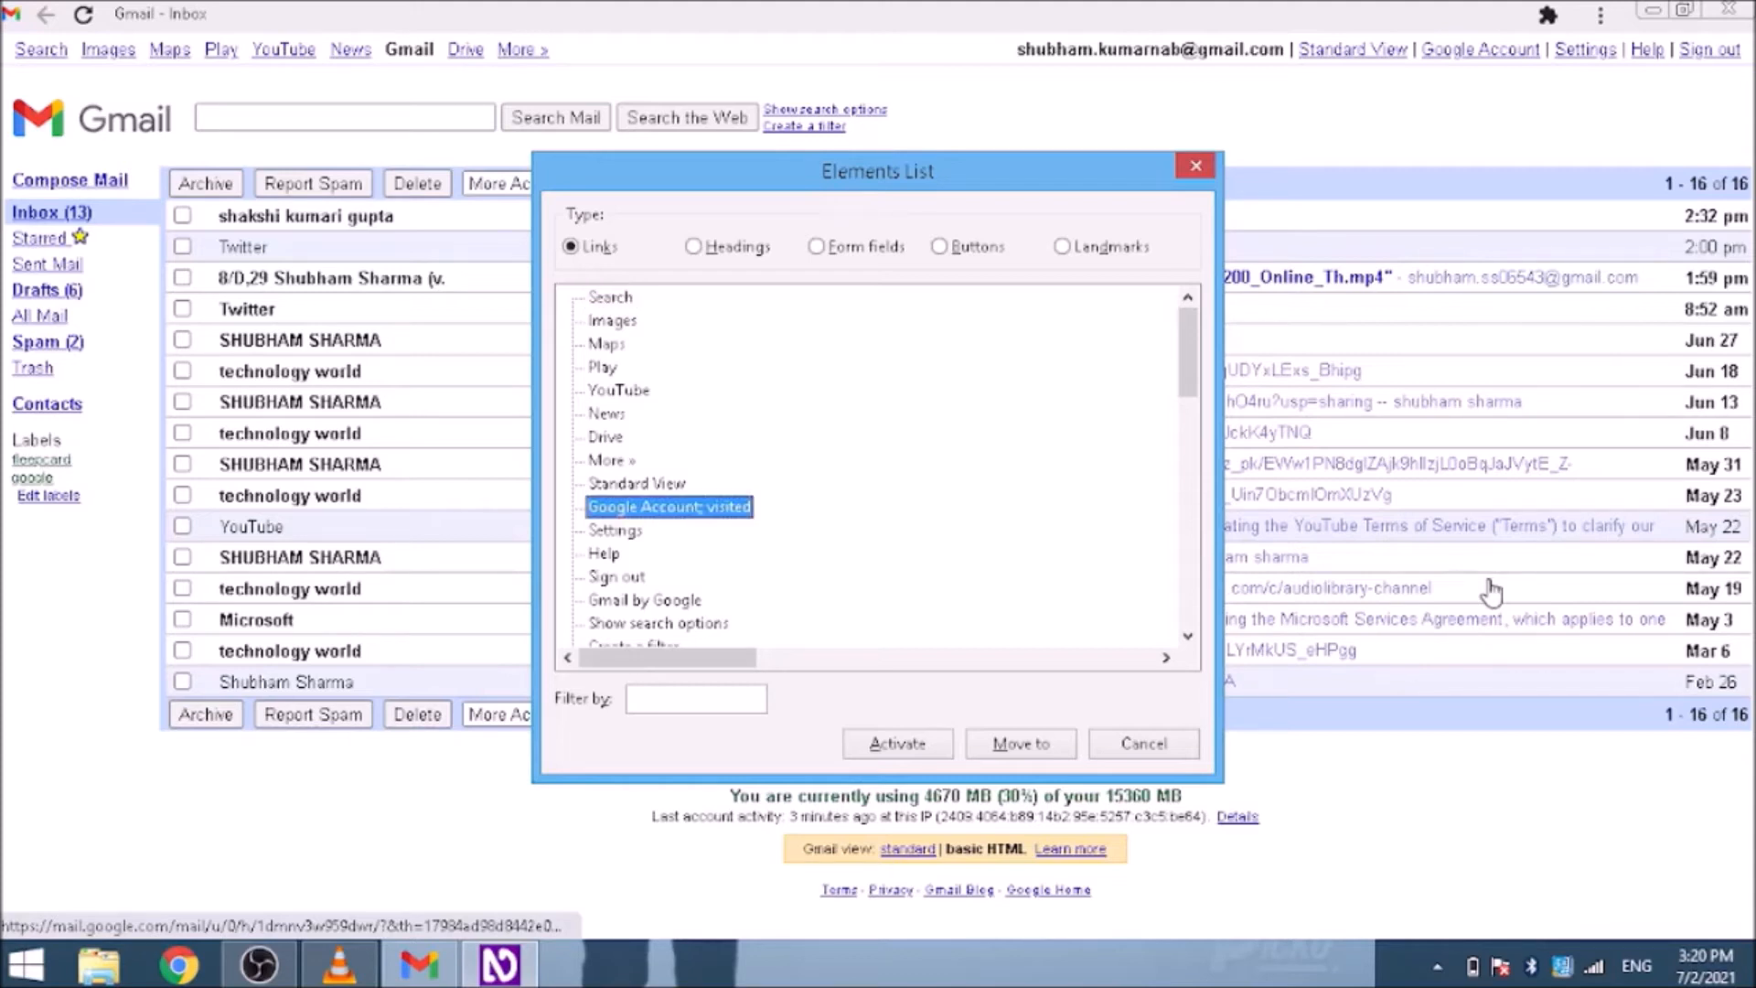
{"action": "key", "text": "Return"}
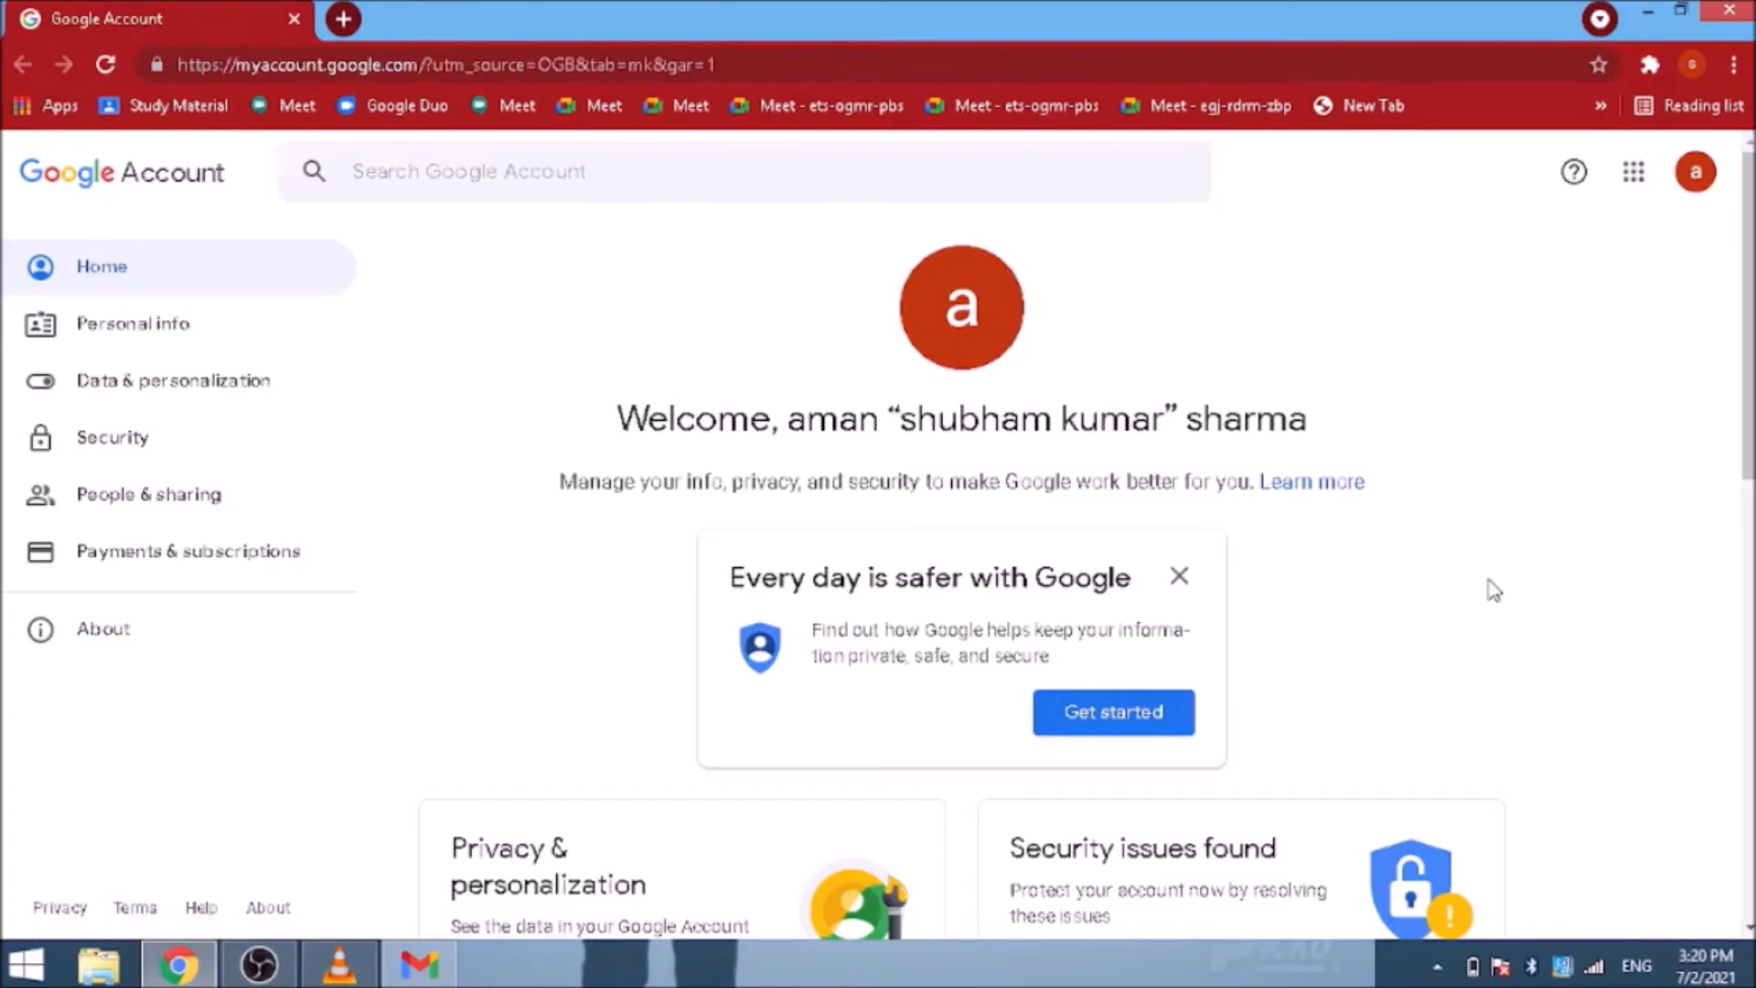
Go to the Personal info page of the Google Account using the page's list of links.
{"action": "key", "text": "alt+space"}
{"action": "key", "text": "Escape"}
{"action": "key", "text": "Insert+F7"}
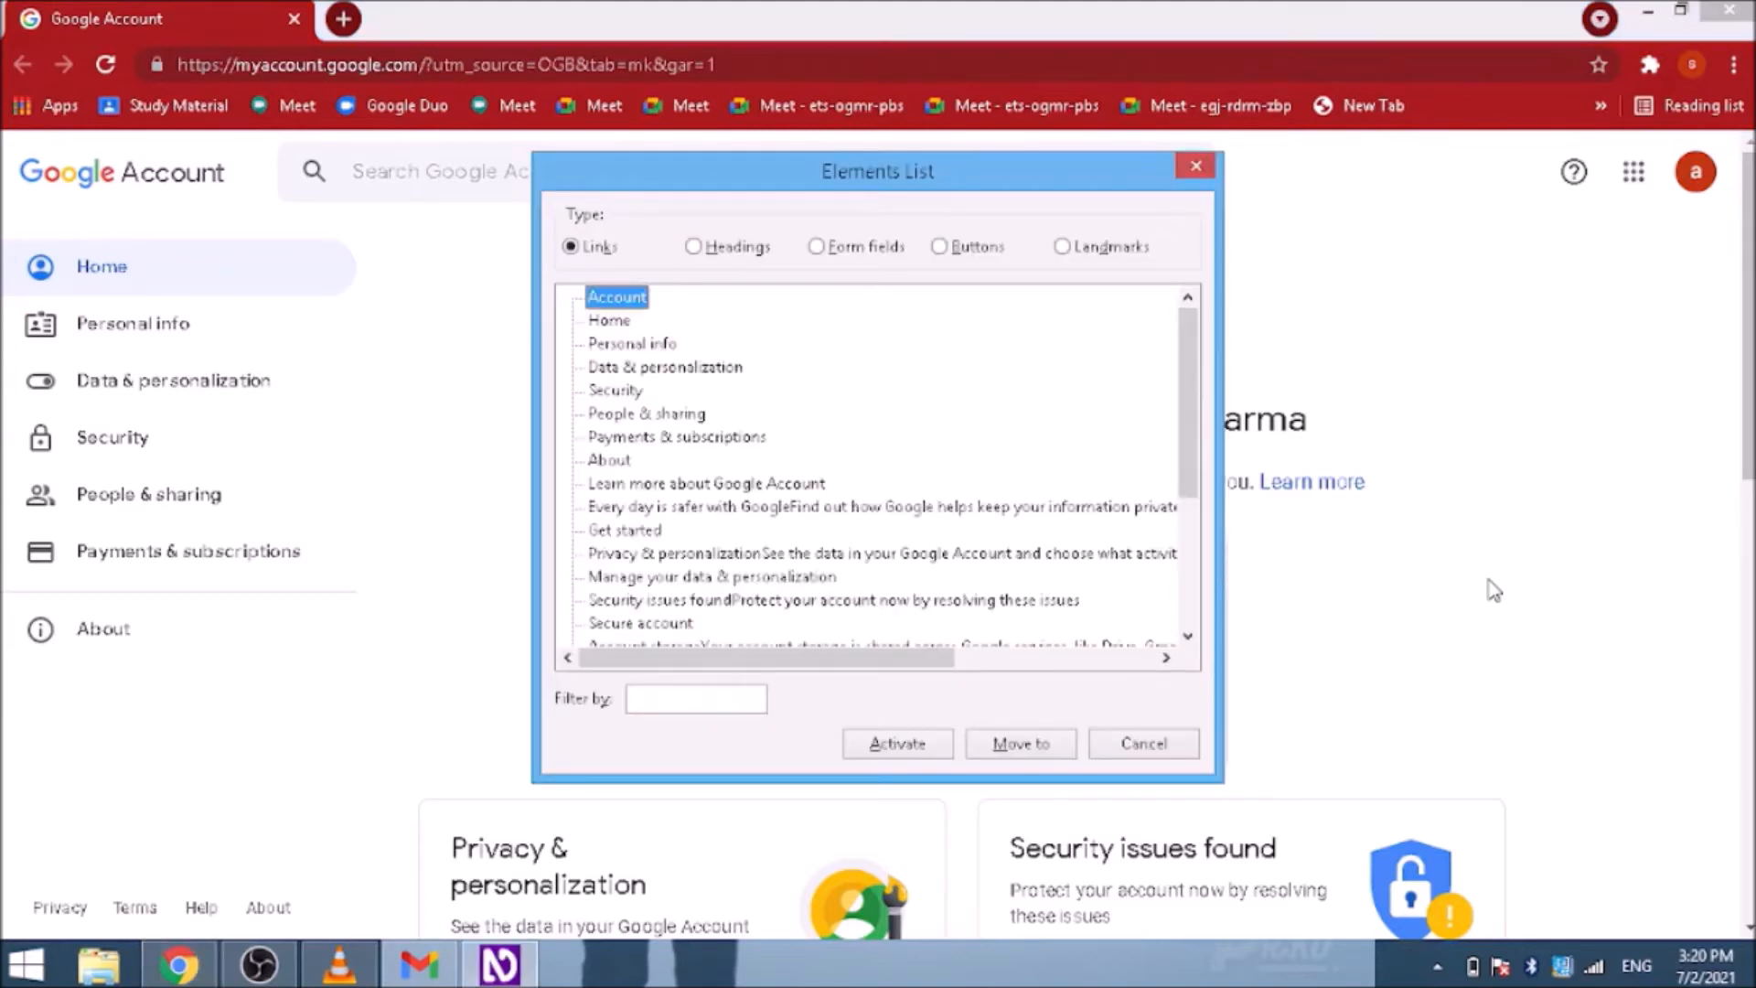
{"action": "key", "text": "Down"}
{"action": "key", "text": "Down"}
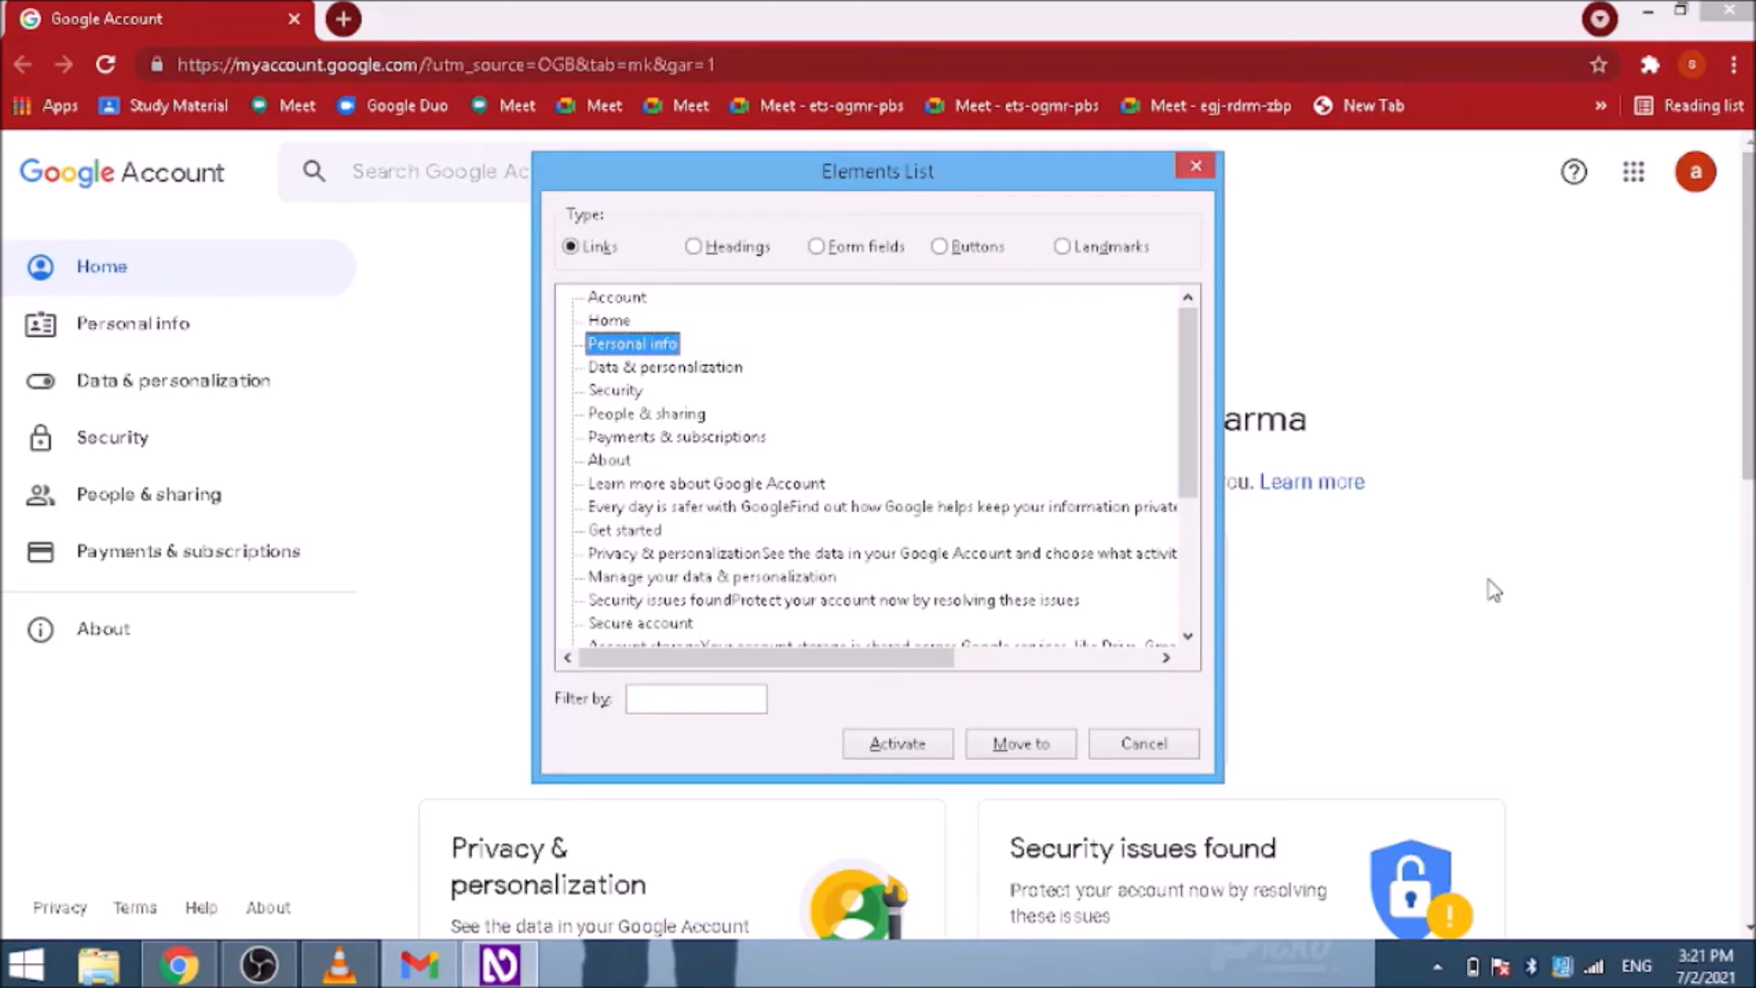
{"action": "key", "text": "Return"}
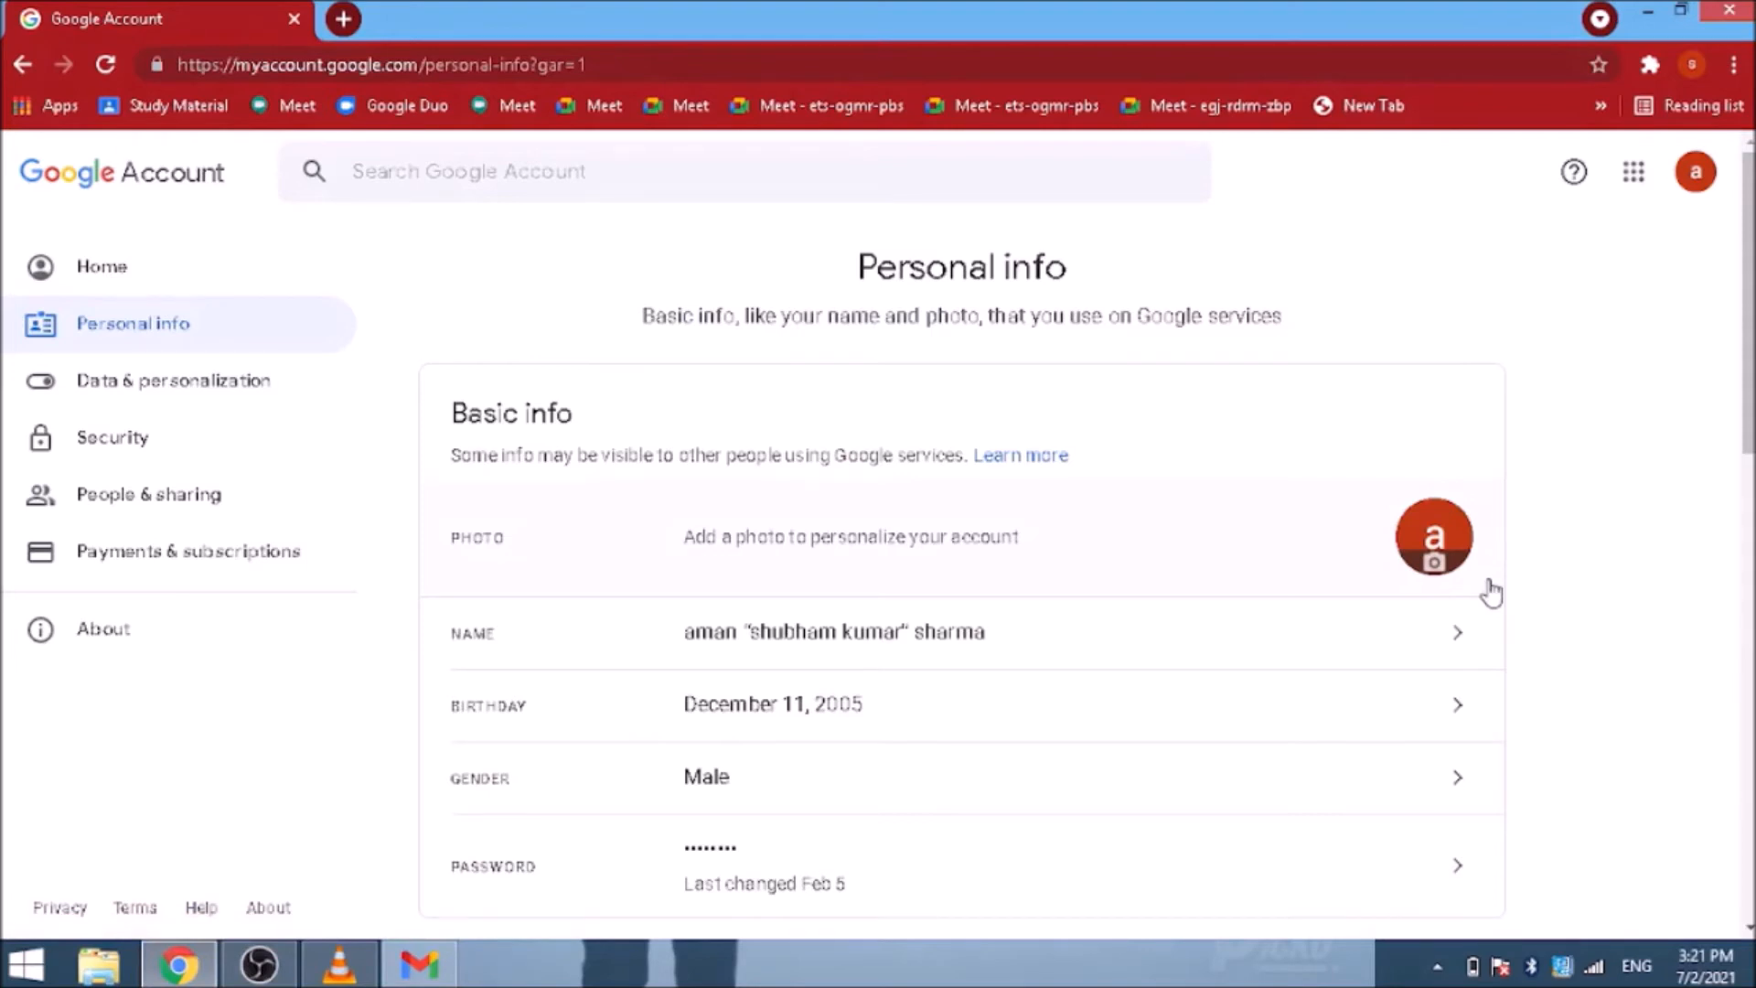
Open the Name entry in the Basic info section of the Personal info page.
{"action": "key", "text": "alt+space"}
{"action": "key", "text": "Escape"}
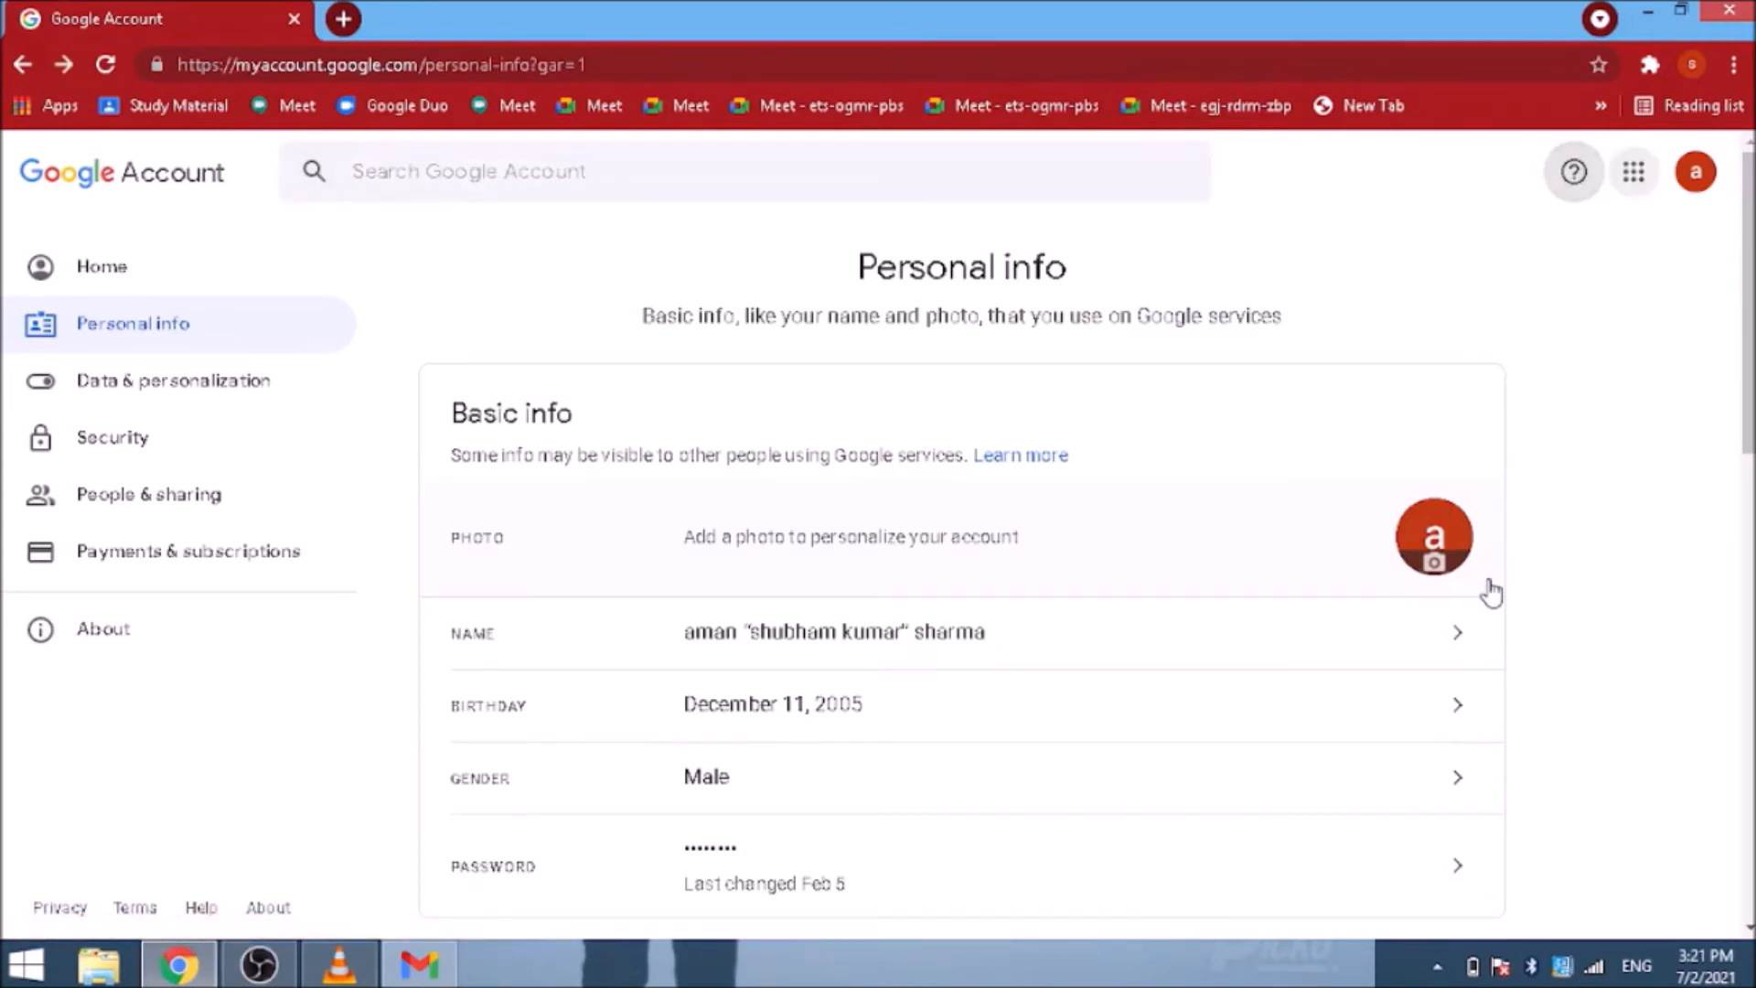
{"action": "key", "text": "Tab"}
{"action": "key", "text": "Tab"}
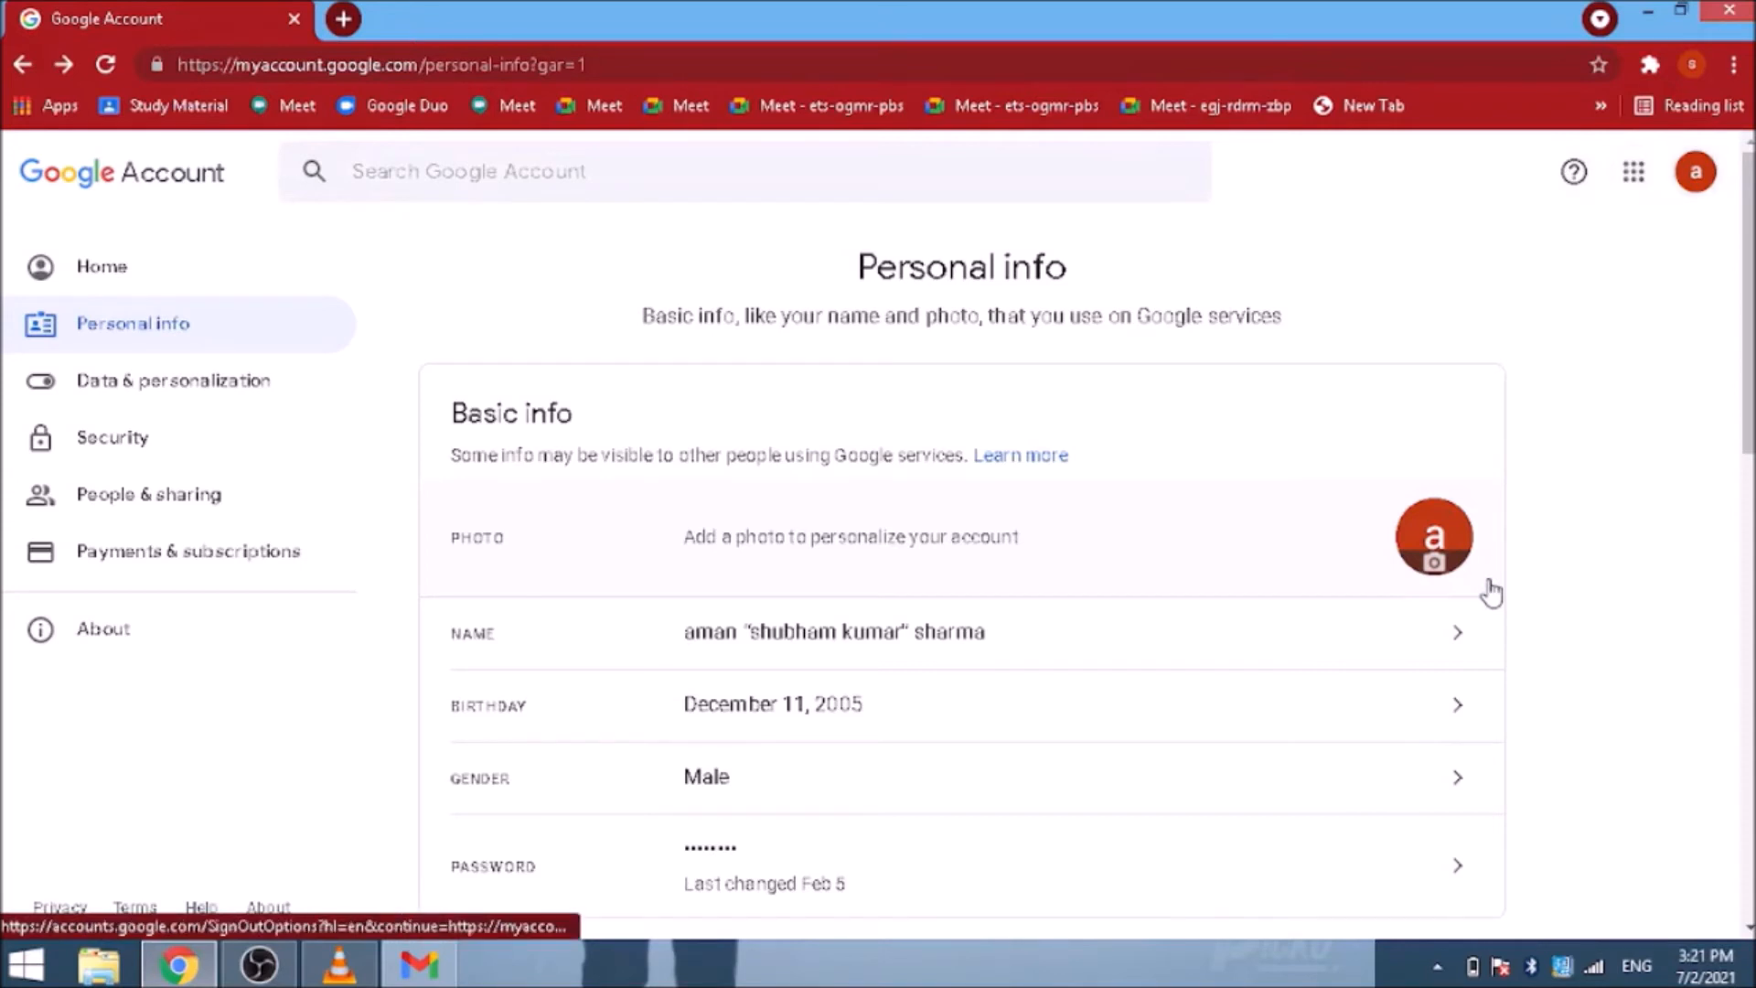
{"action": "key", "text": "Tab"}
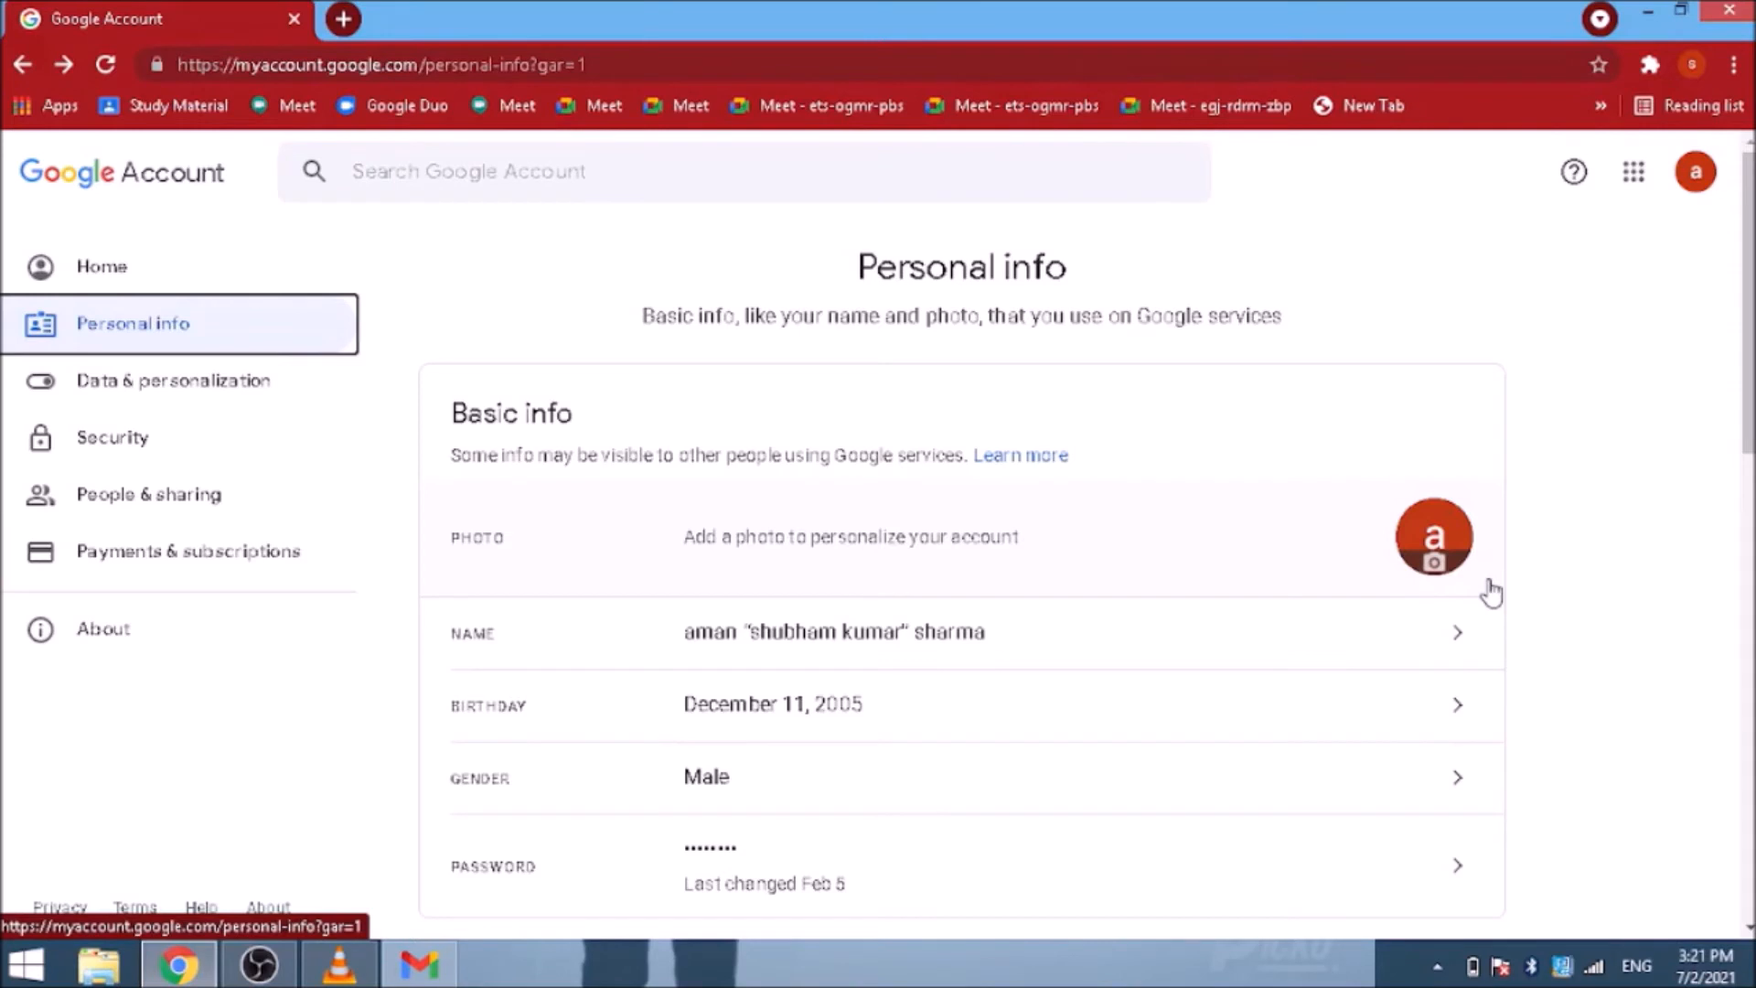
{"action": "key", "text": "Tab"}
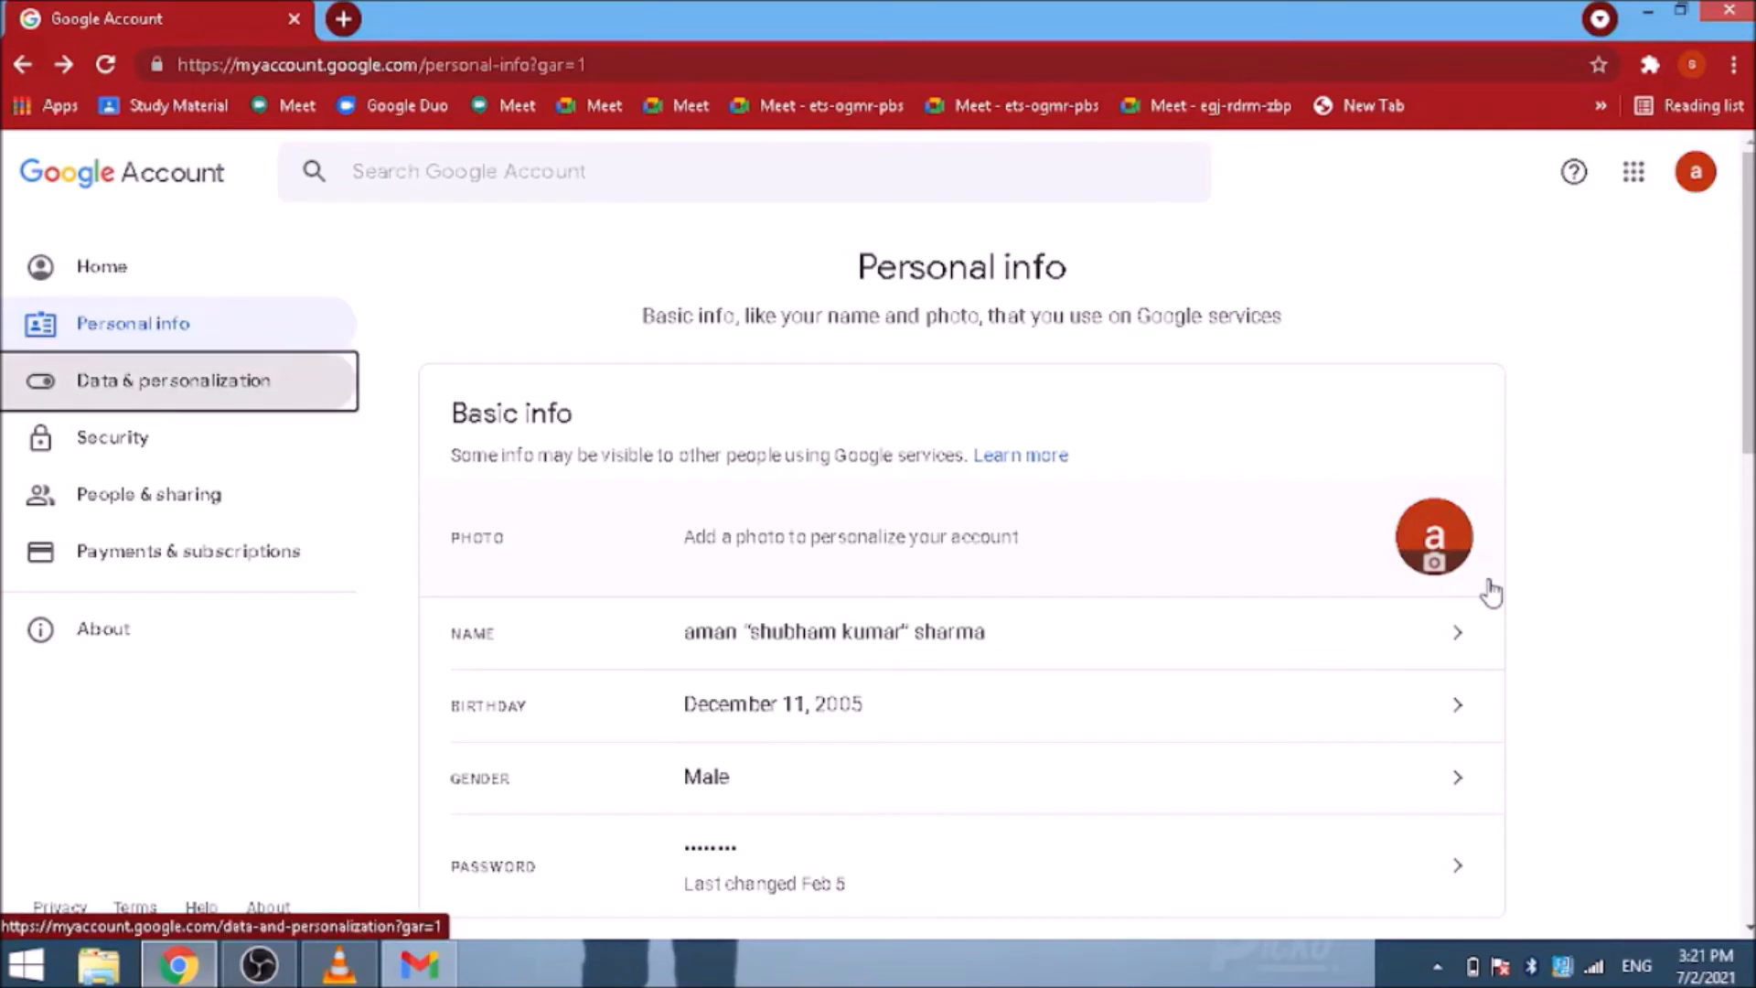
{"action": "key", "text": "Tab"}
{"action": "key", "text": "Tab"}
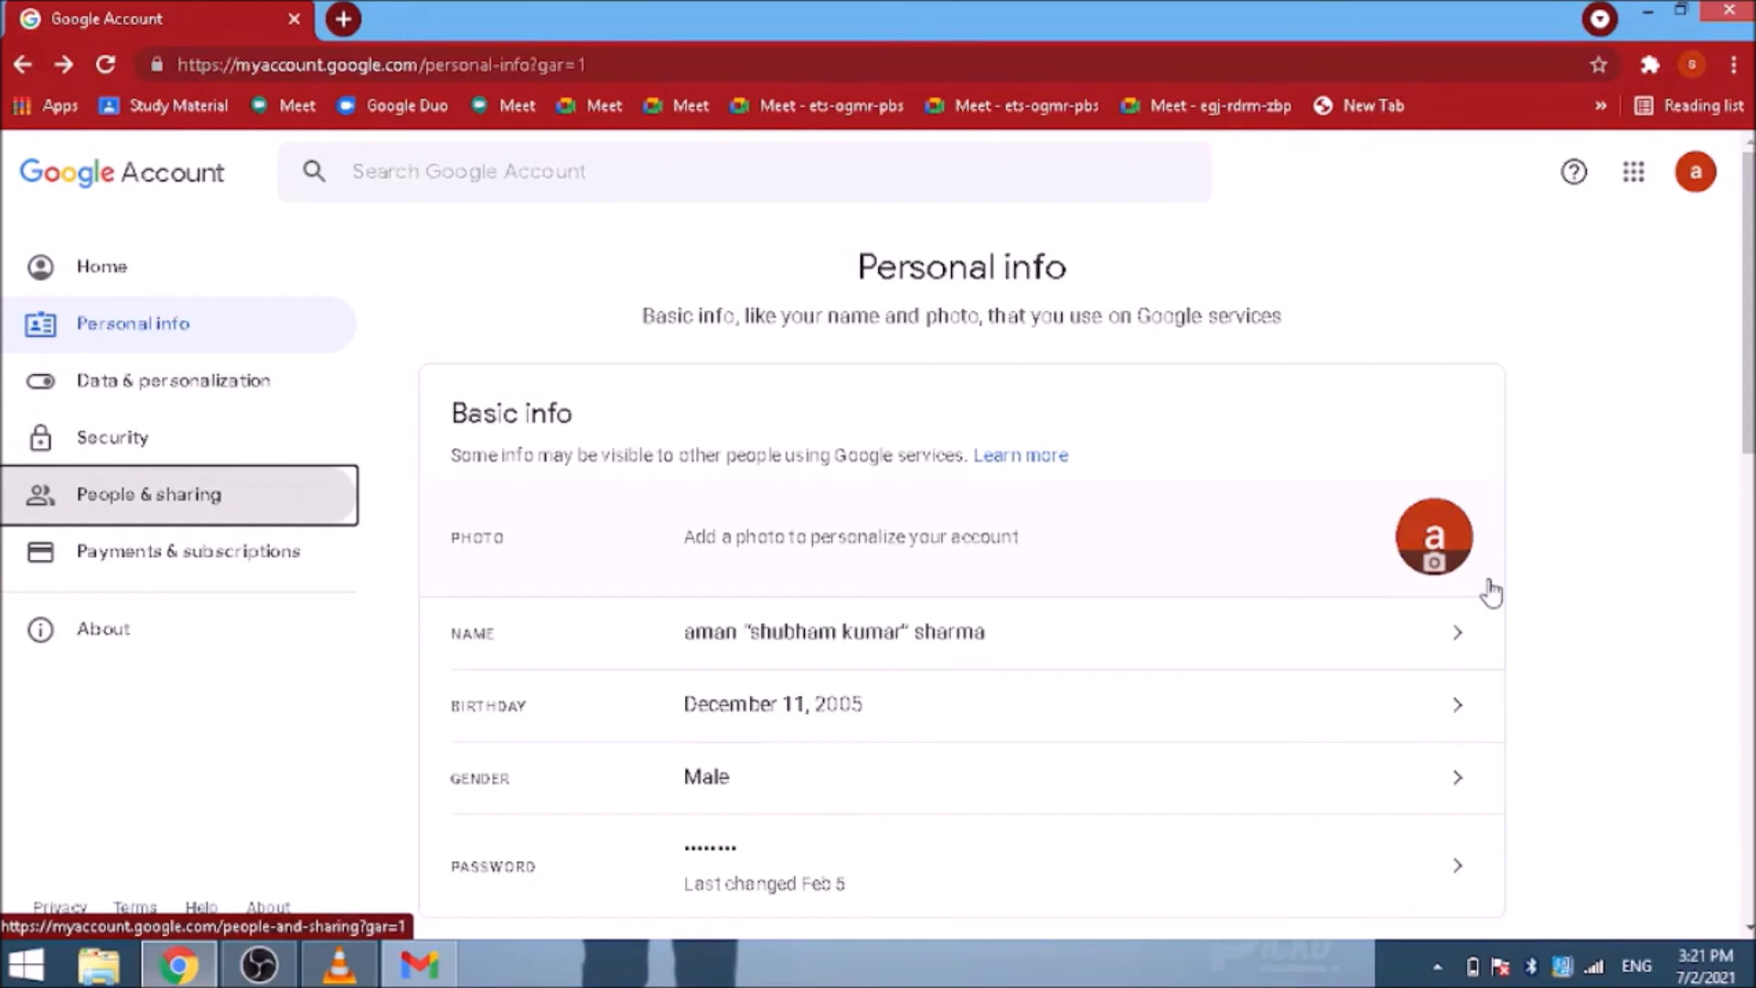
{"action": "key", "text": "Tab"}
{"action": "key", "text": "Tab"}
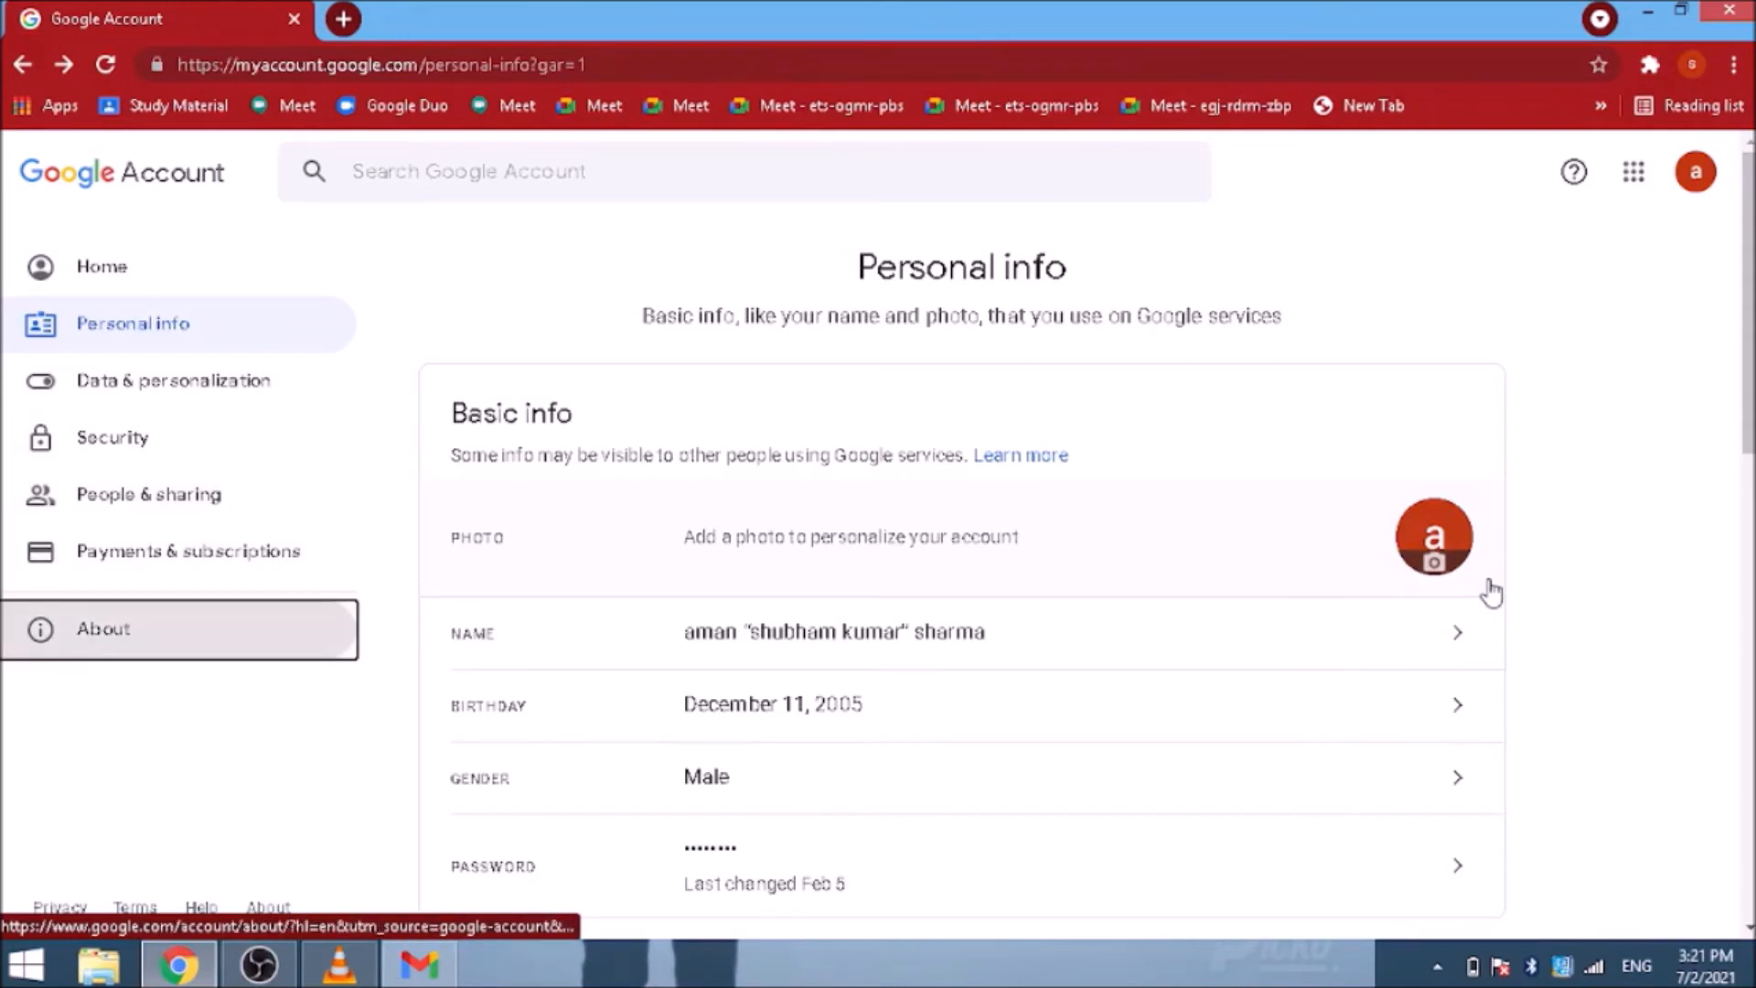
{"action": "key", "text": "Tab"}
{"action": "key", "text": "Tab"}
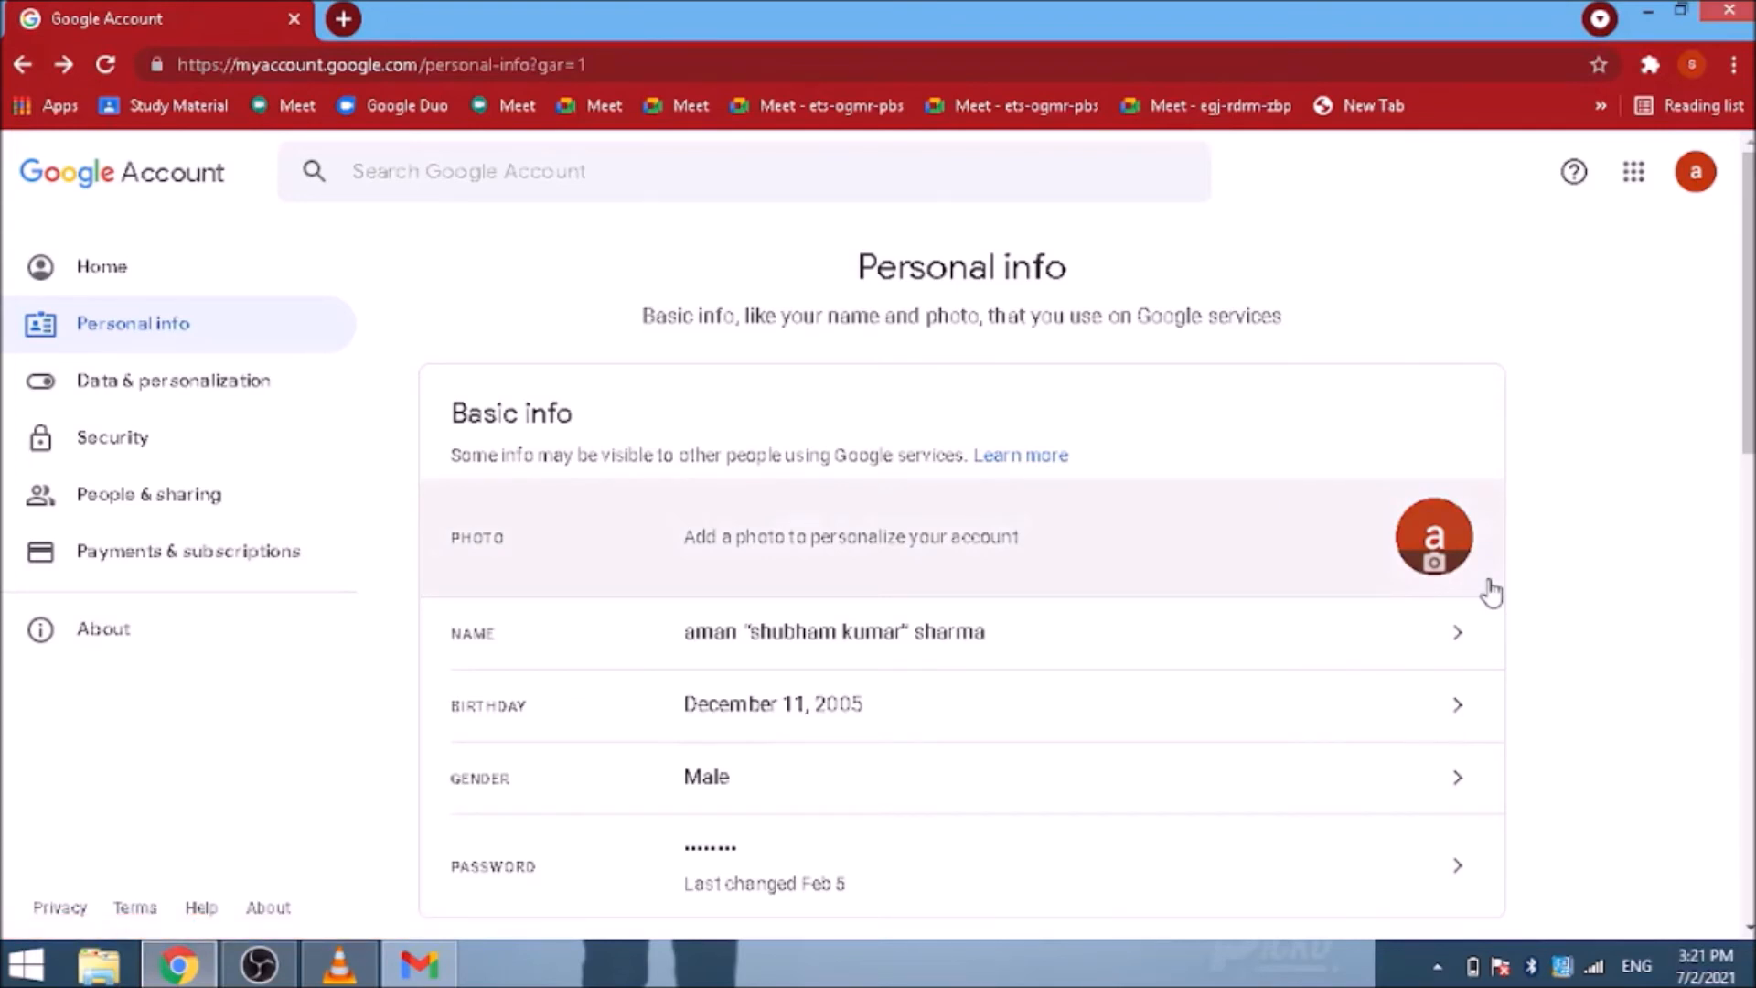
{"action": "key", "text": "Tab"}
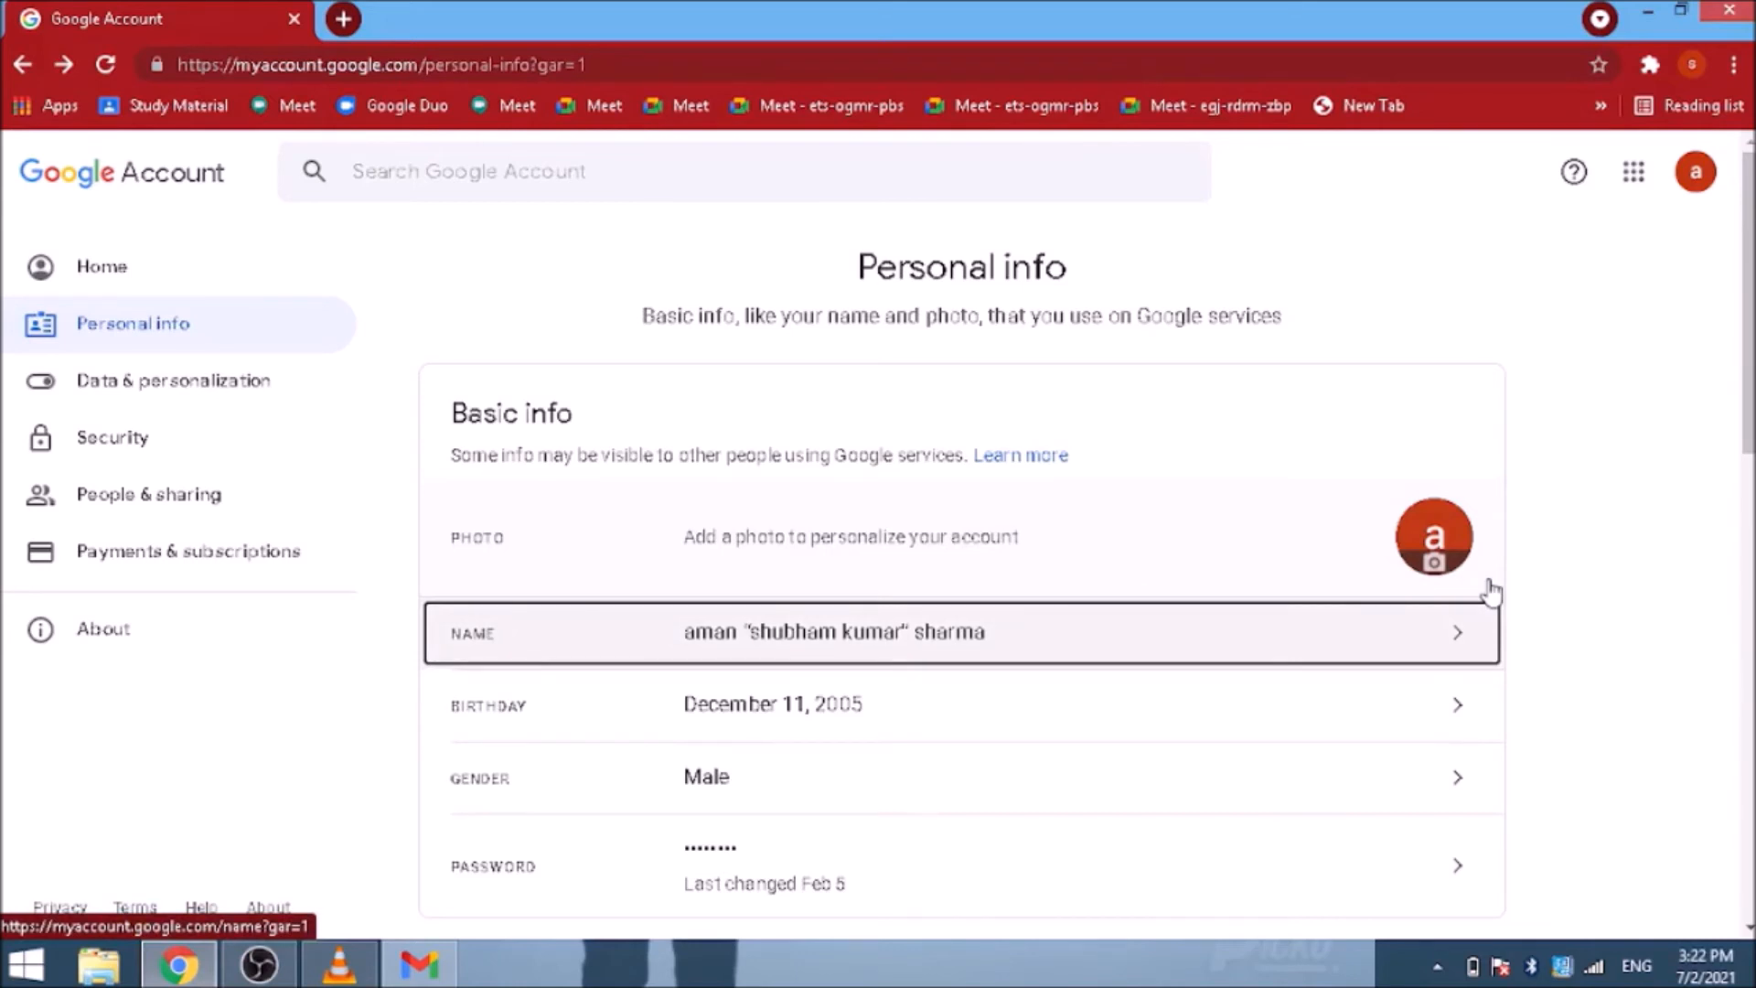
{"action": "key", "text": "Tab"}
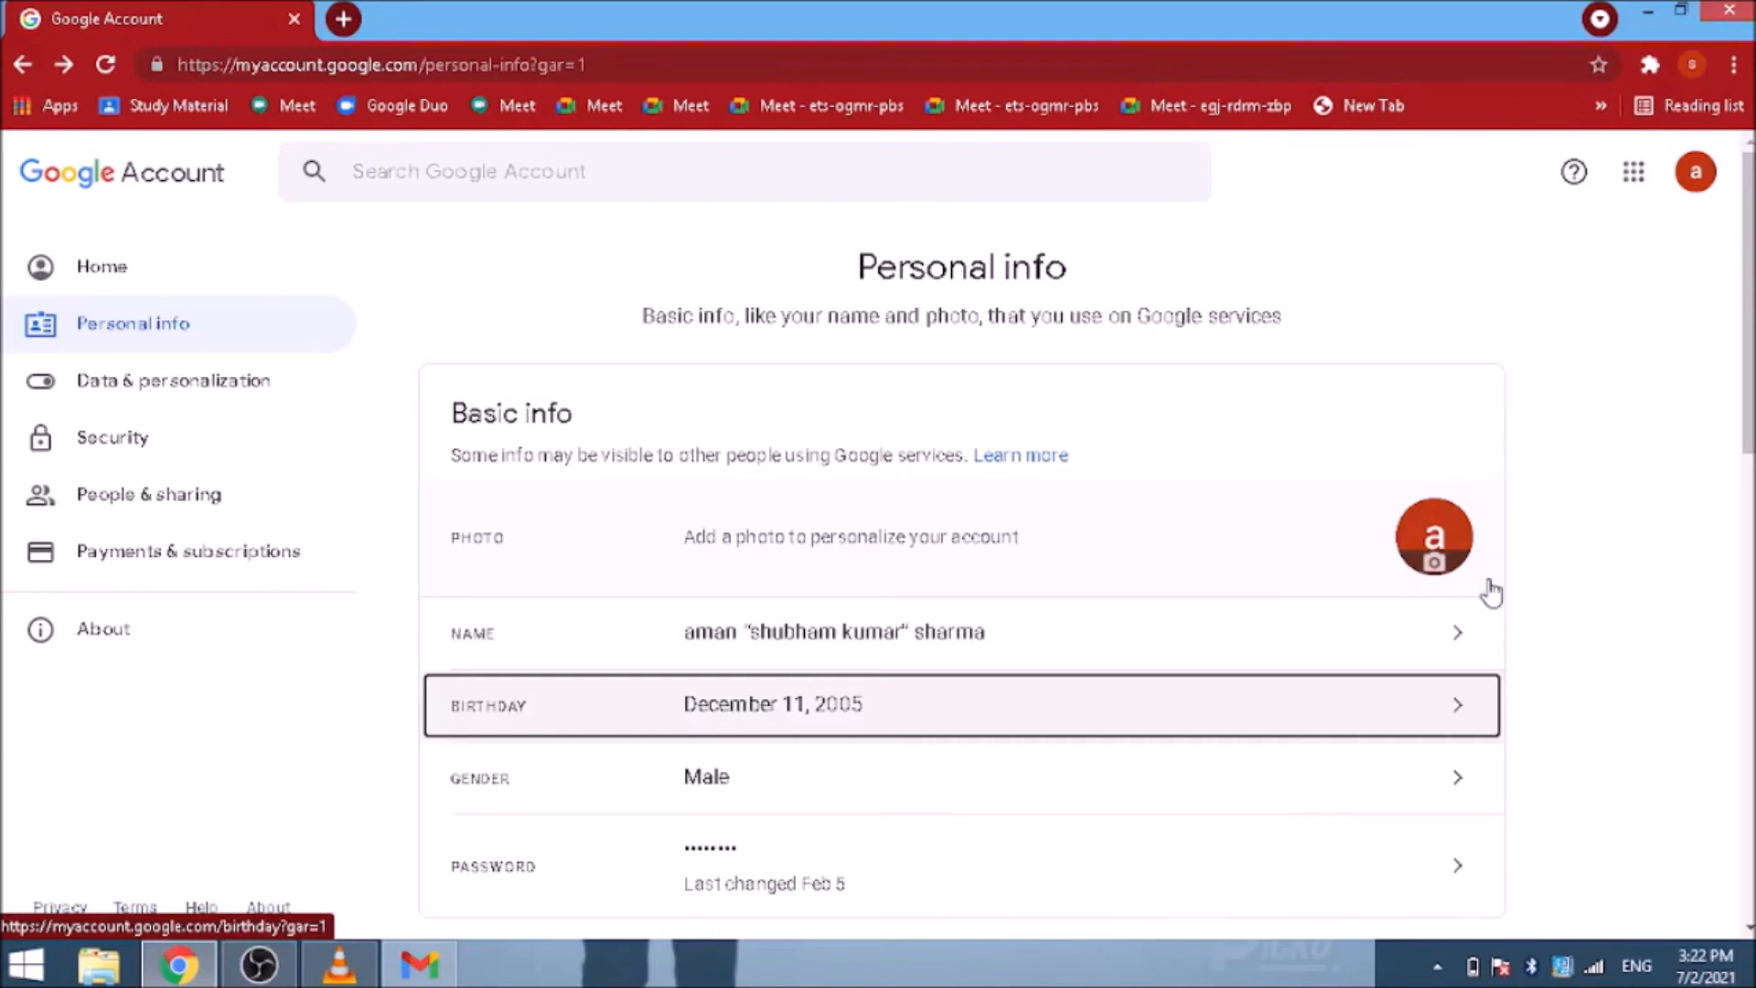
{"action": "key", "text": "shift+Tab"}
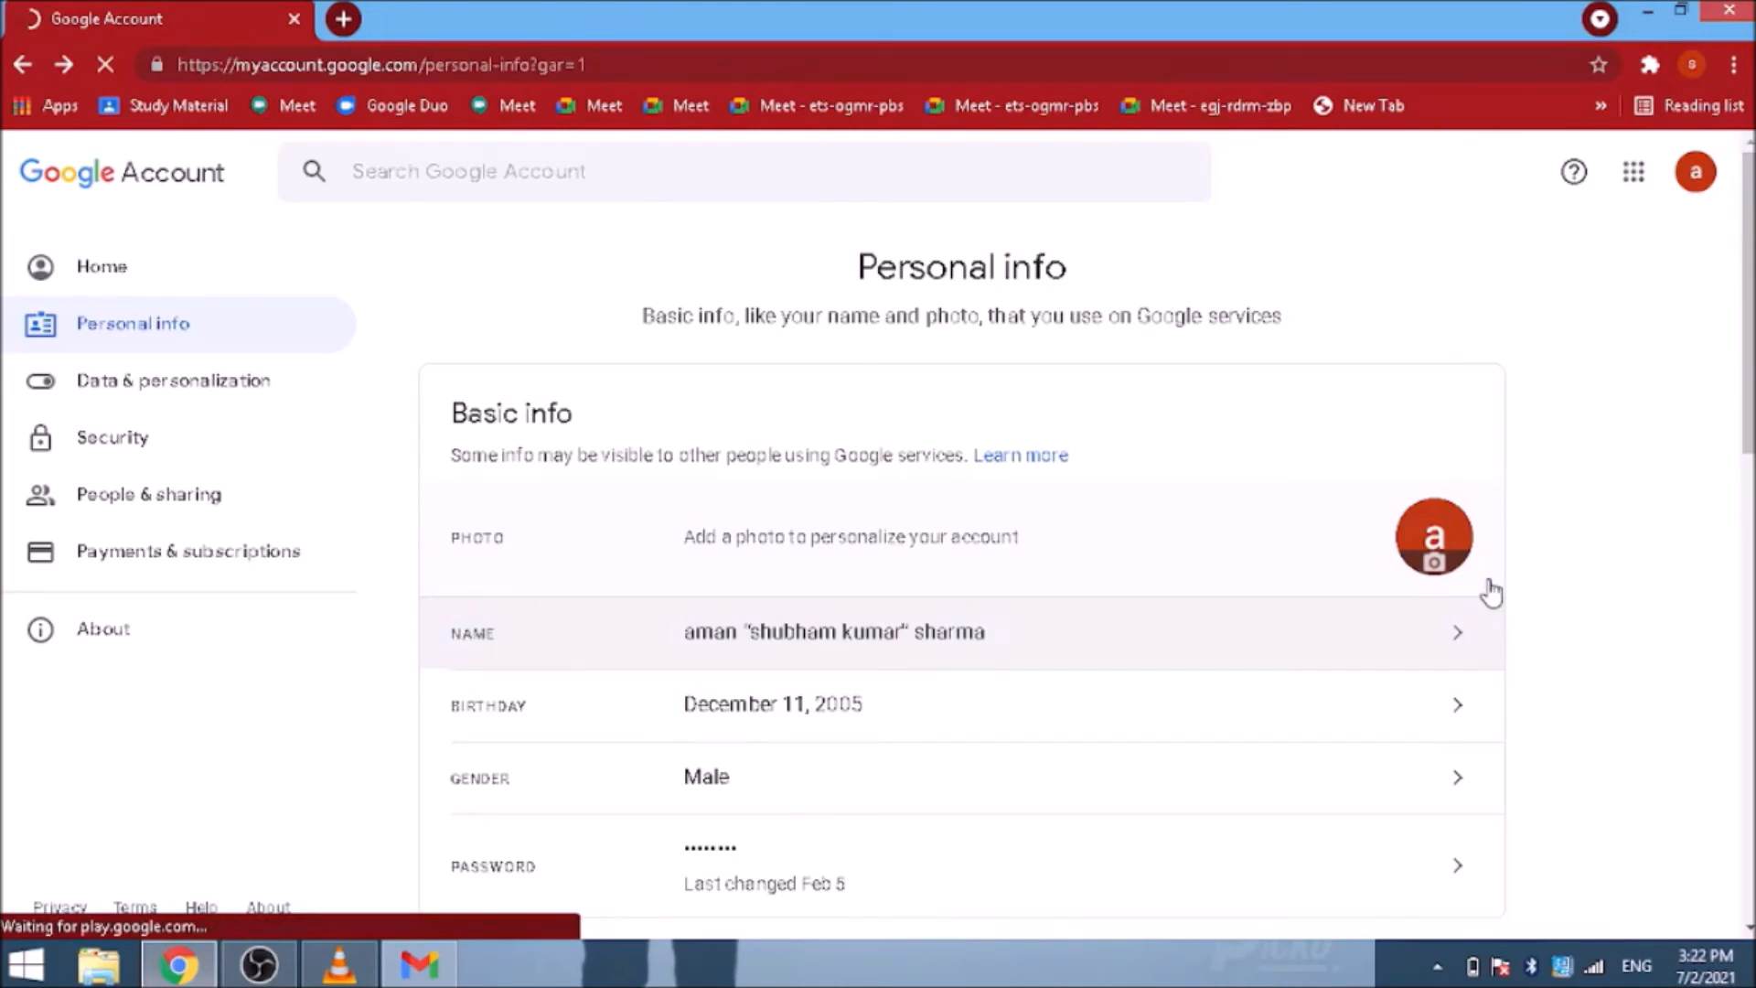
{"action": "left_click", "coordinate": [1489, 594]}
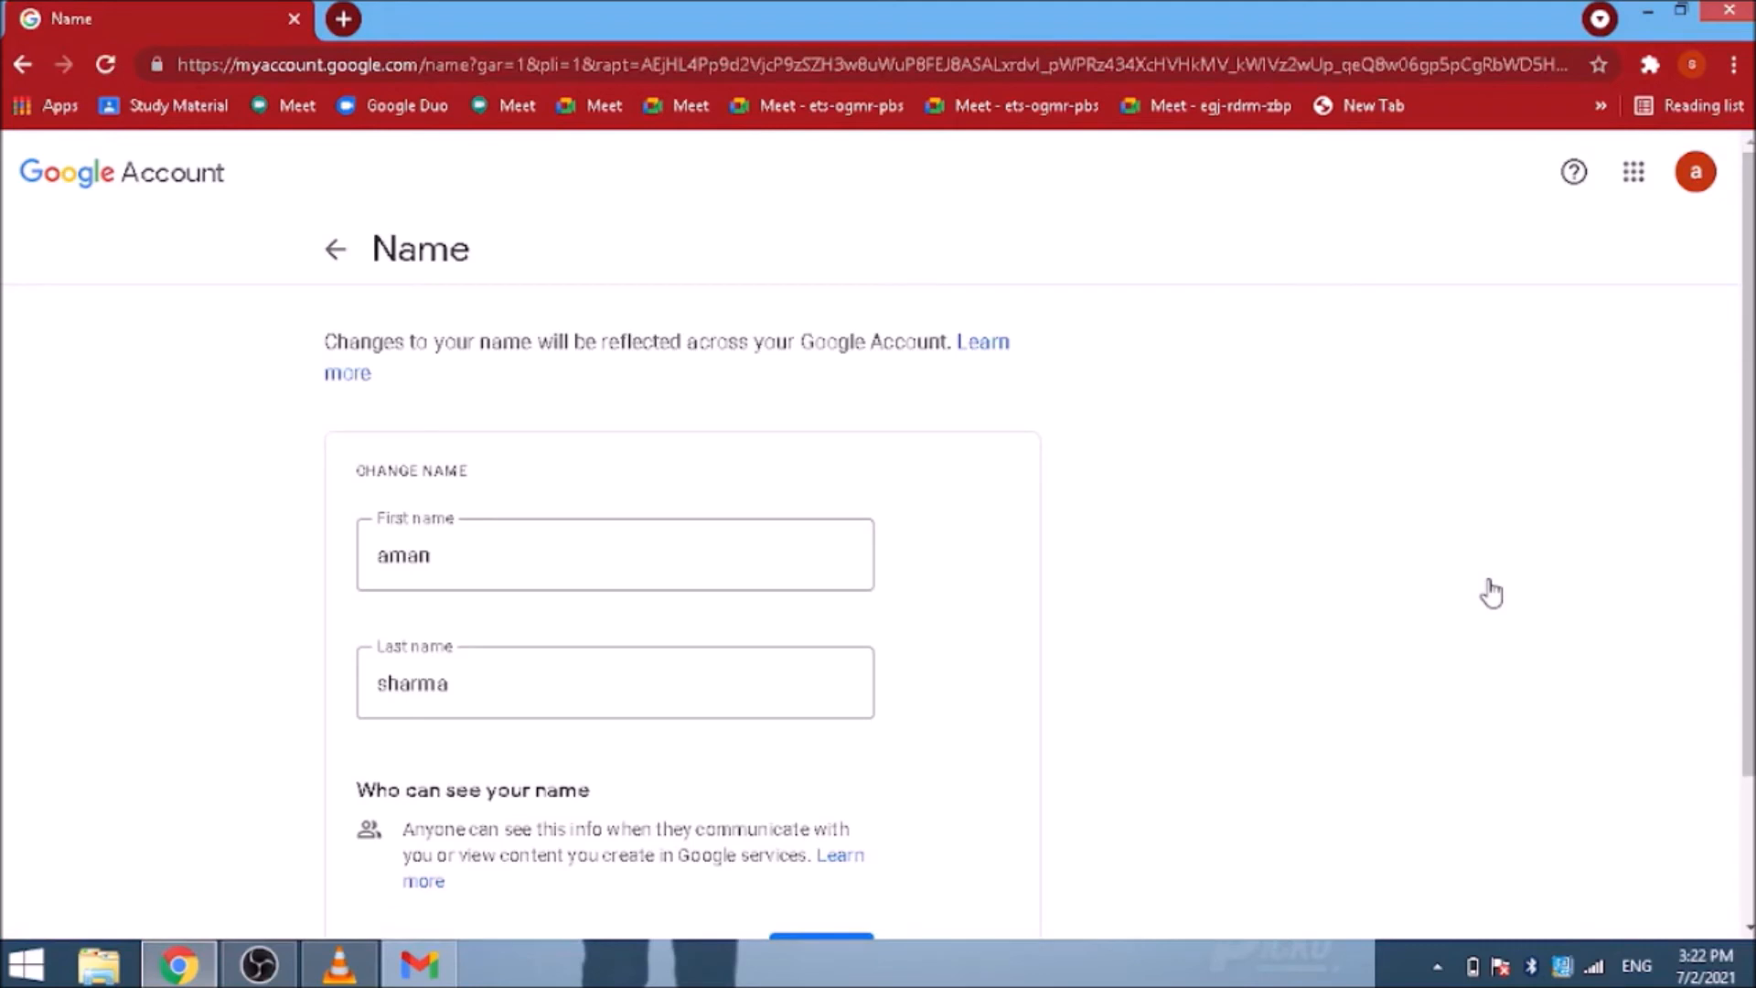
{"action": "key", "text": "alt+space"}
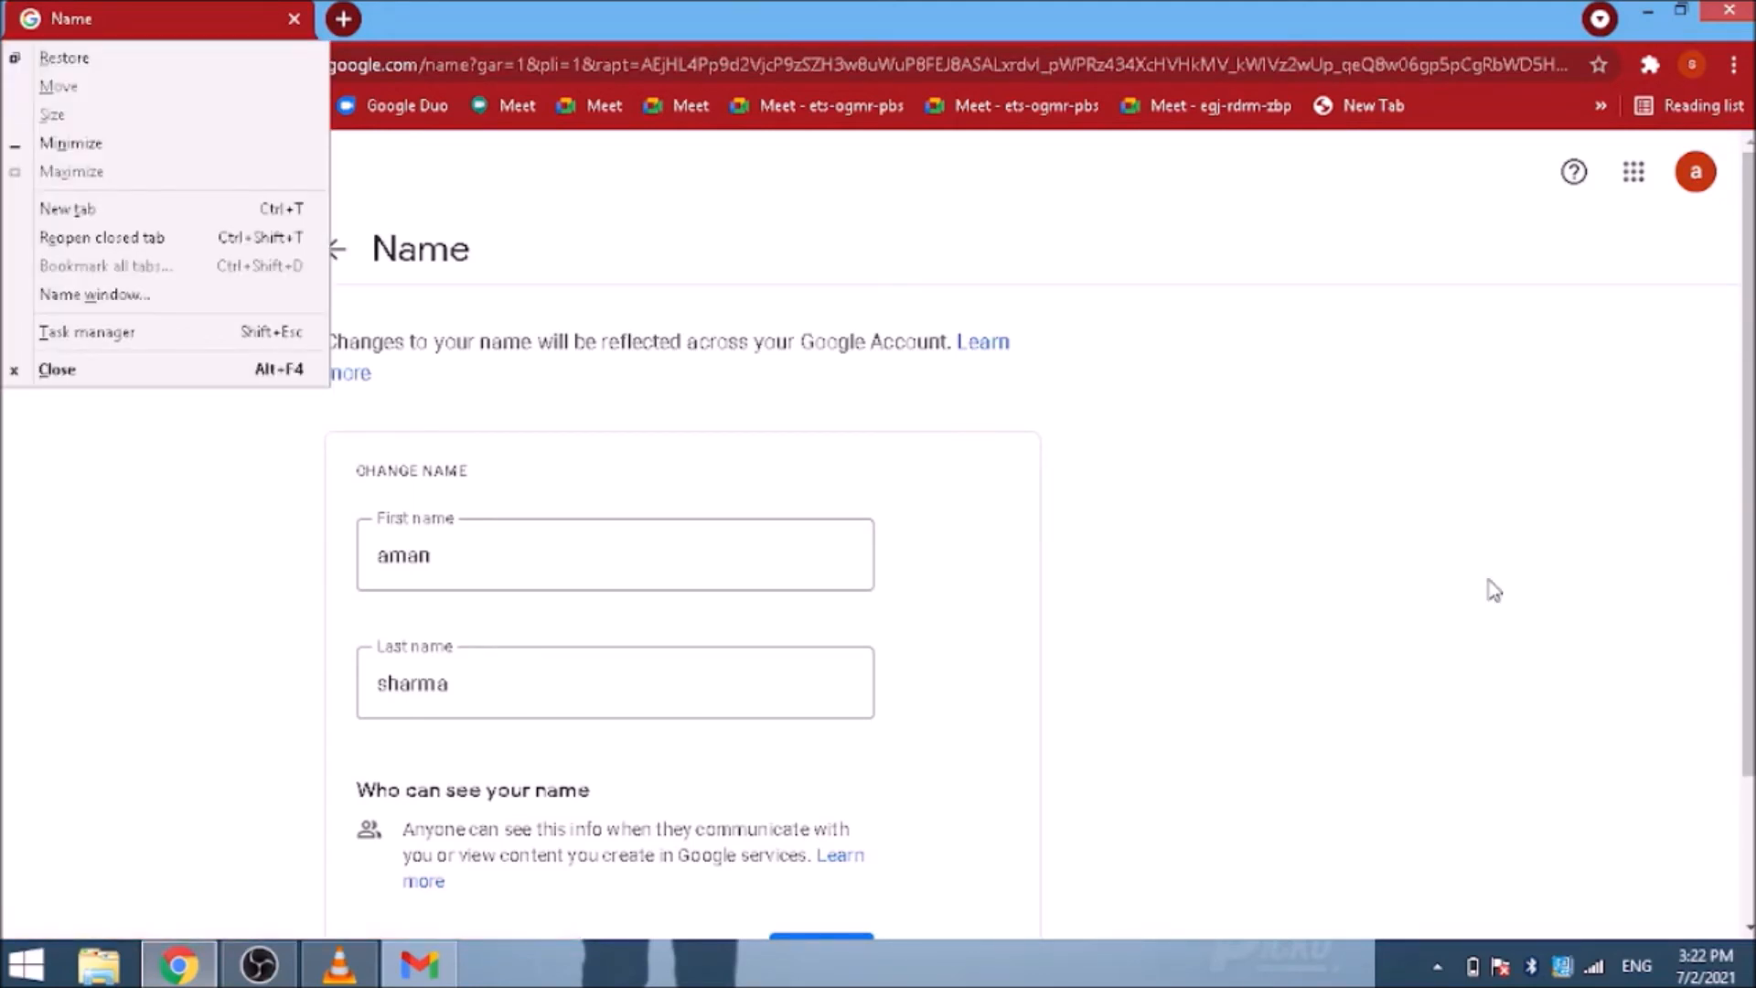
{"action": "key", "text": "Down"}
{"action": "key", "text": "Up"}
{"action": "key", "text": "Escape"}
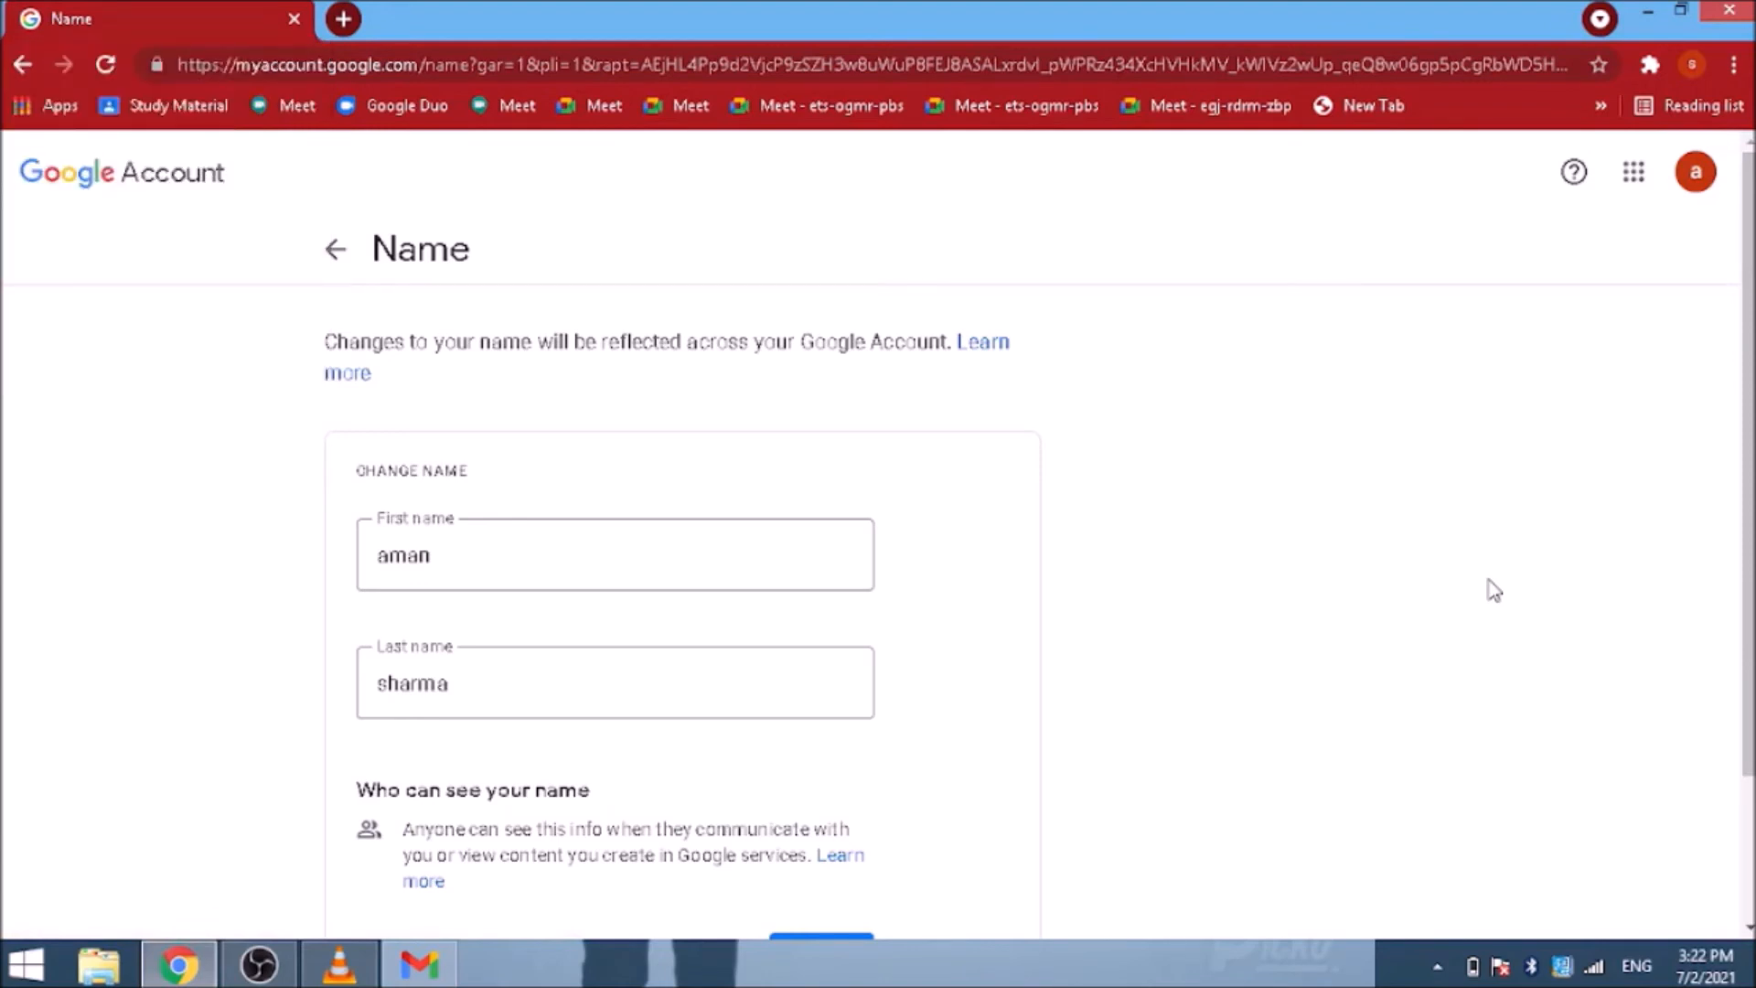
Replace the account's first name with the new first name on the Name page.
{"action": "key", "text": "Tab"}
{"action": "key", "text": "Tab"}
{"action": "key", "text": "Tab"}
{"action": "key", "text": "Tab"}
{"action": "key", "text": "Tab"}
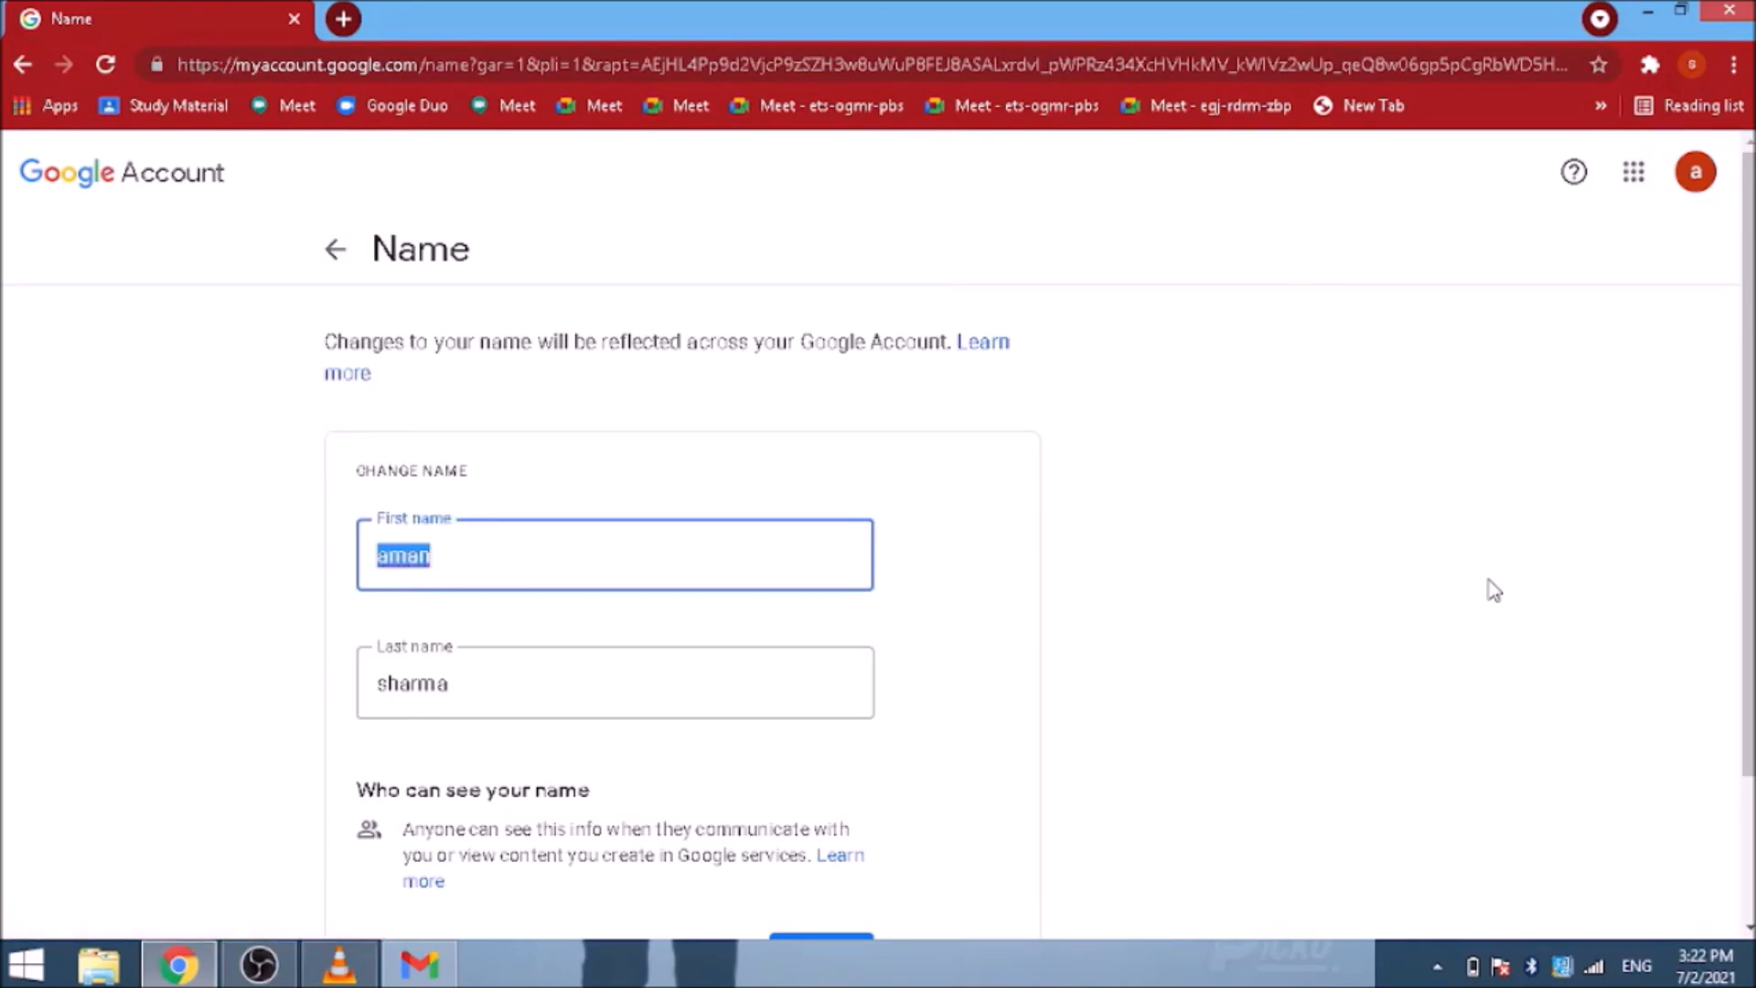
{"action": "key", "text": "BackSpace"}
{"action": "type", "text": "shubham"}
Replace the account's last name with the new last name and save the name change.
{"action": "key", "text": "Tab"}
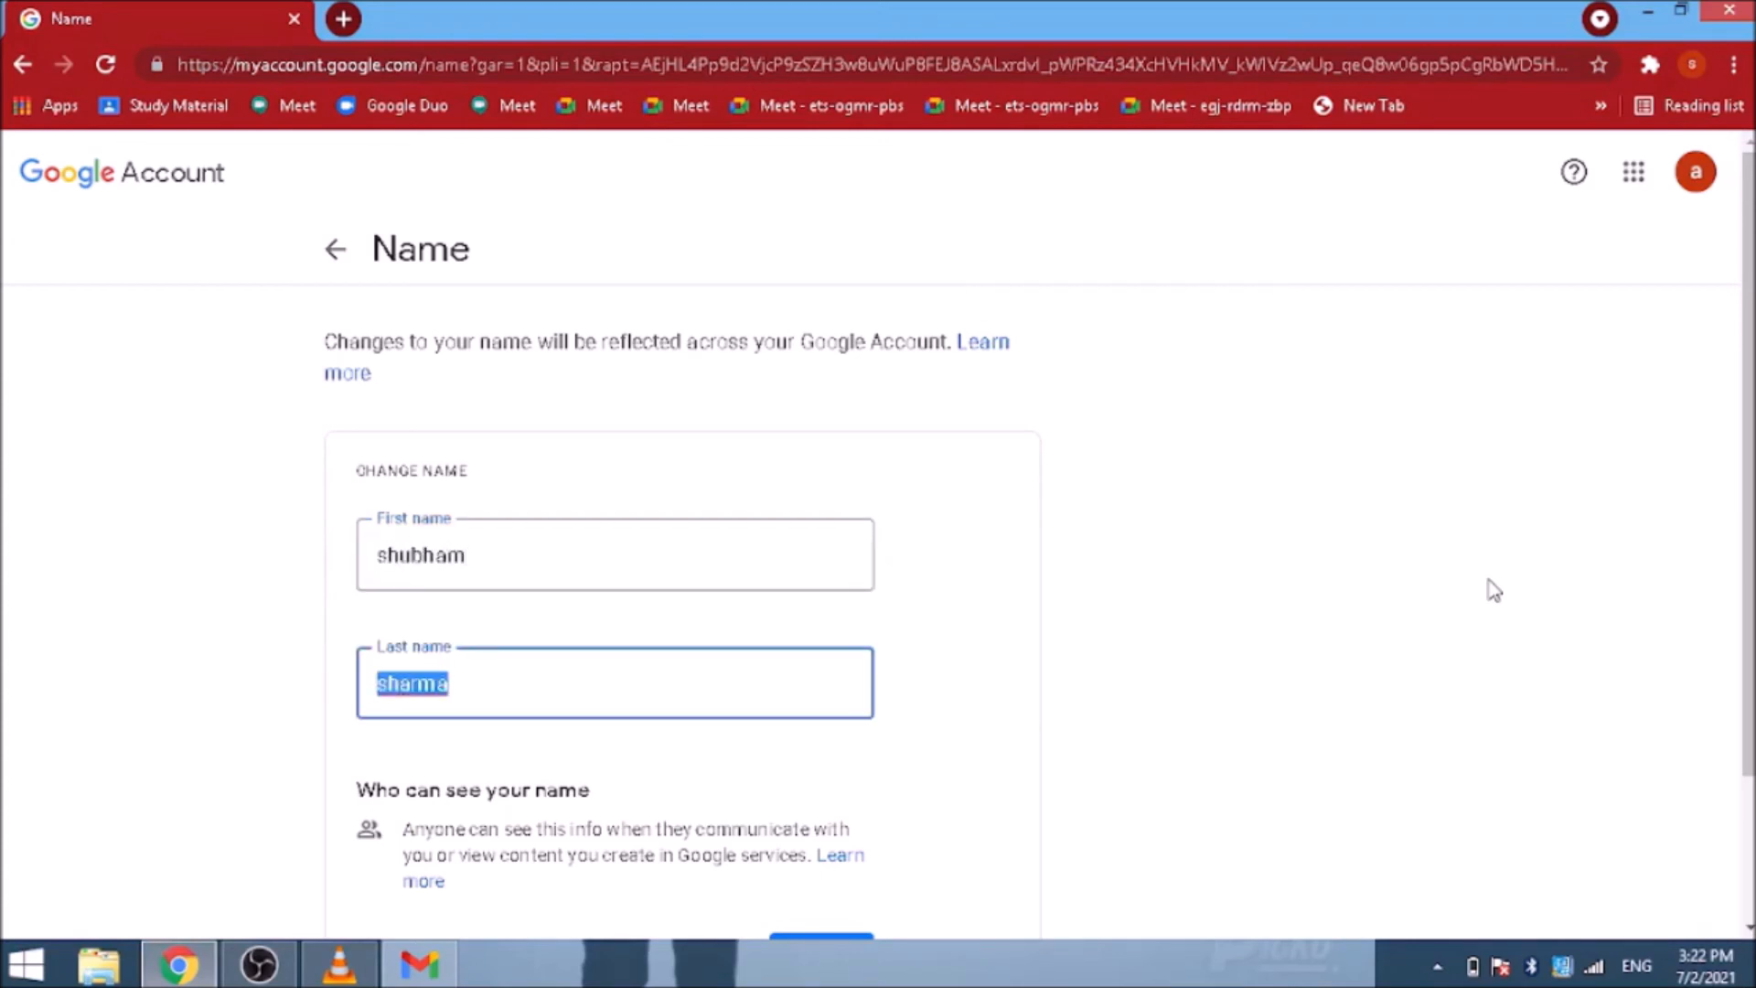
{"action": "key", "text": "BackSpace"}
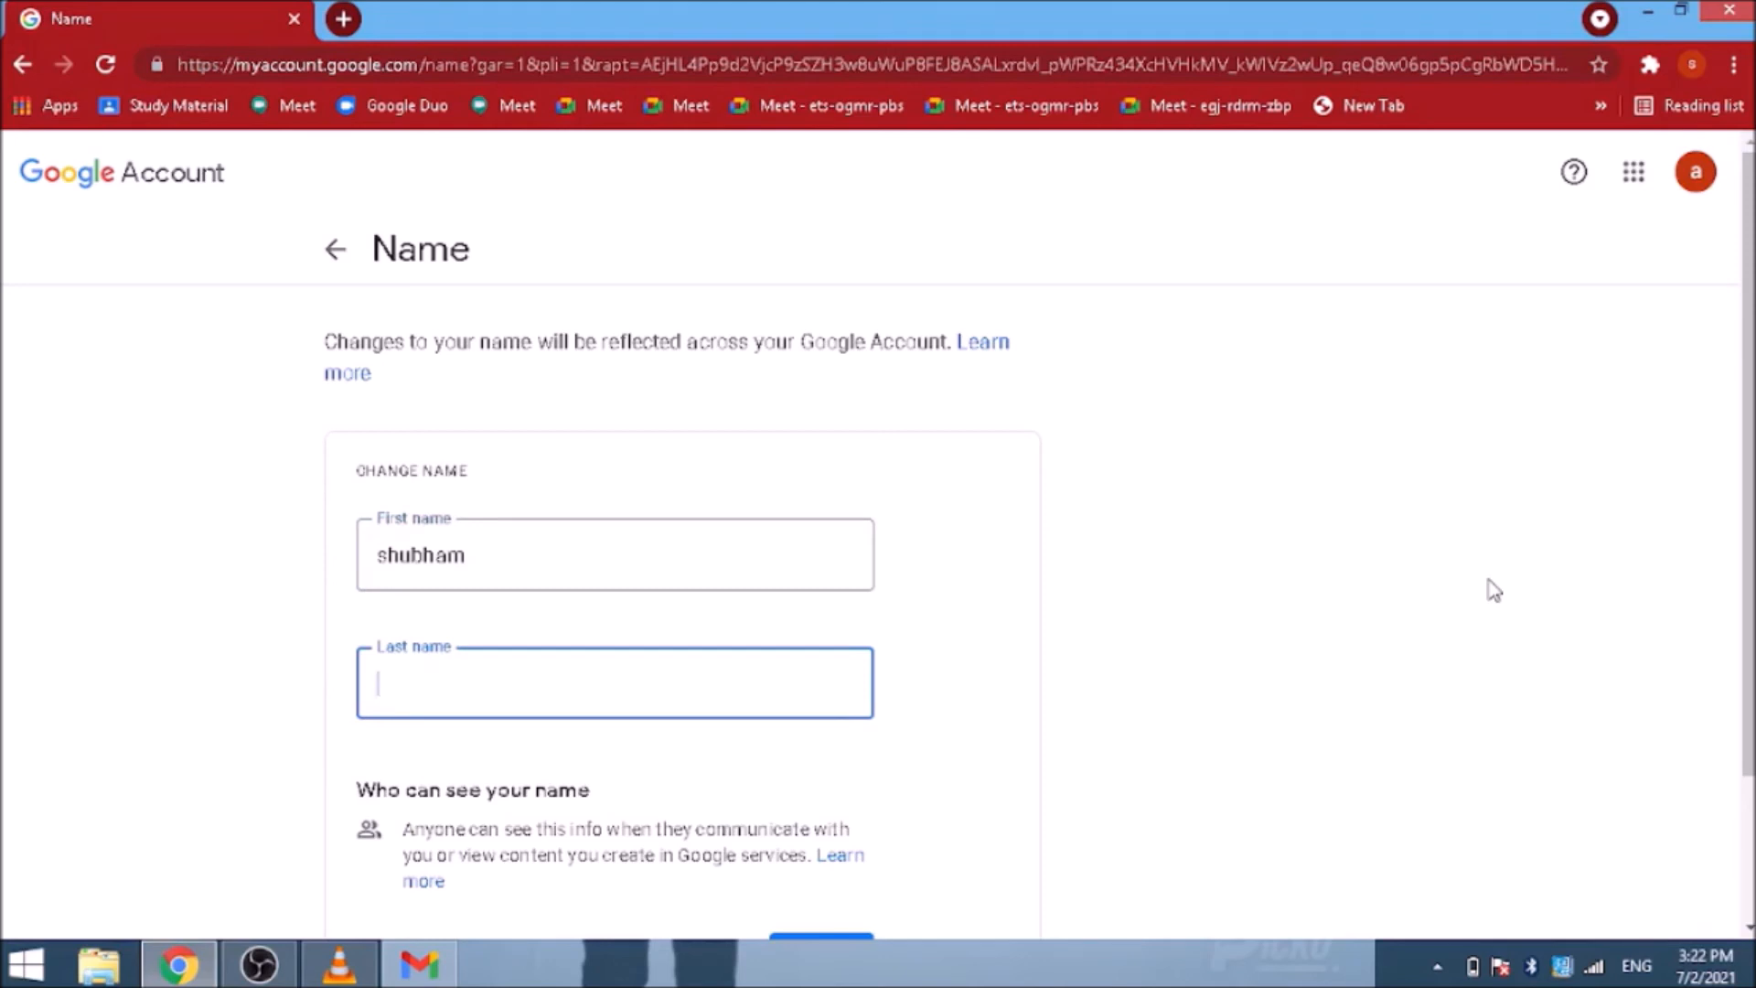
{"action": "type", "text": "kumar"}
{"action": "key", "text": "Tab"}
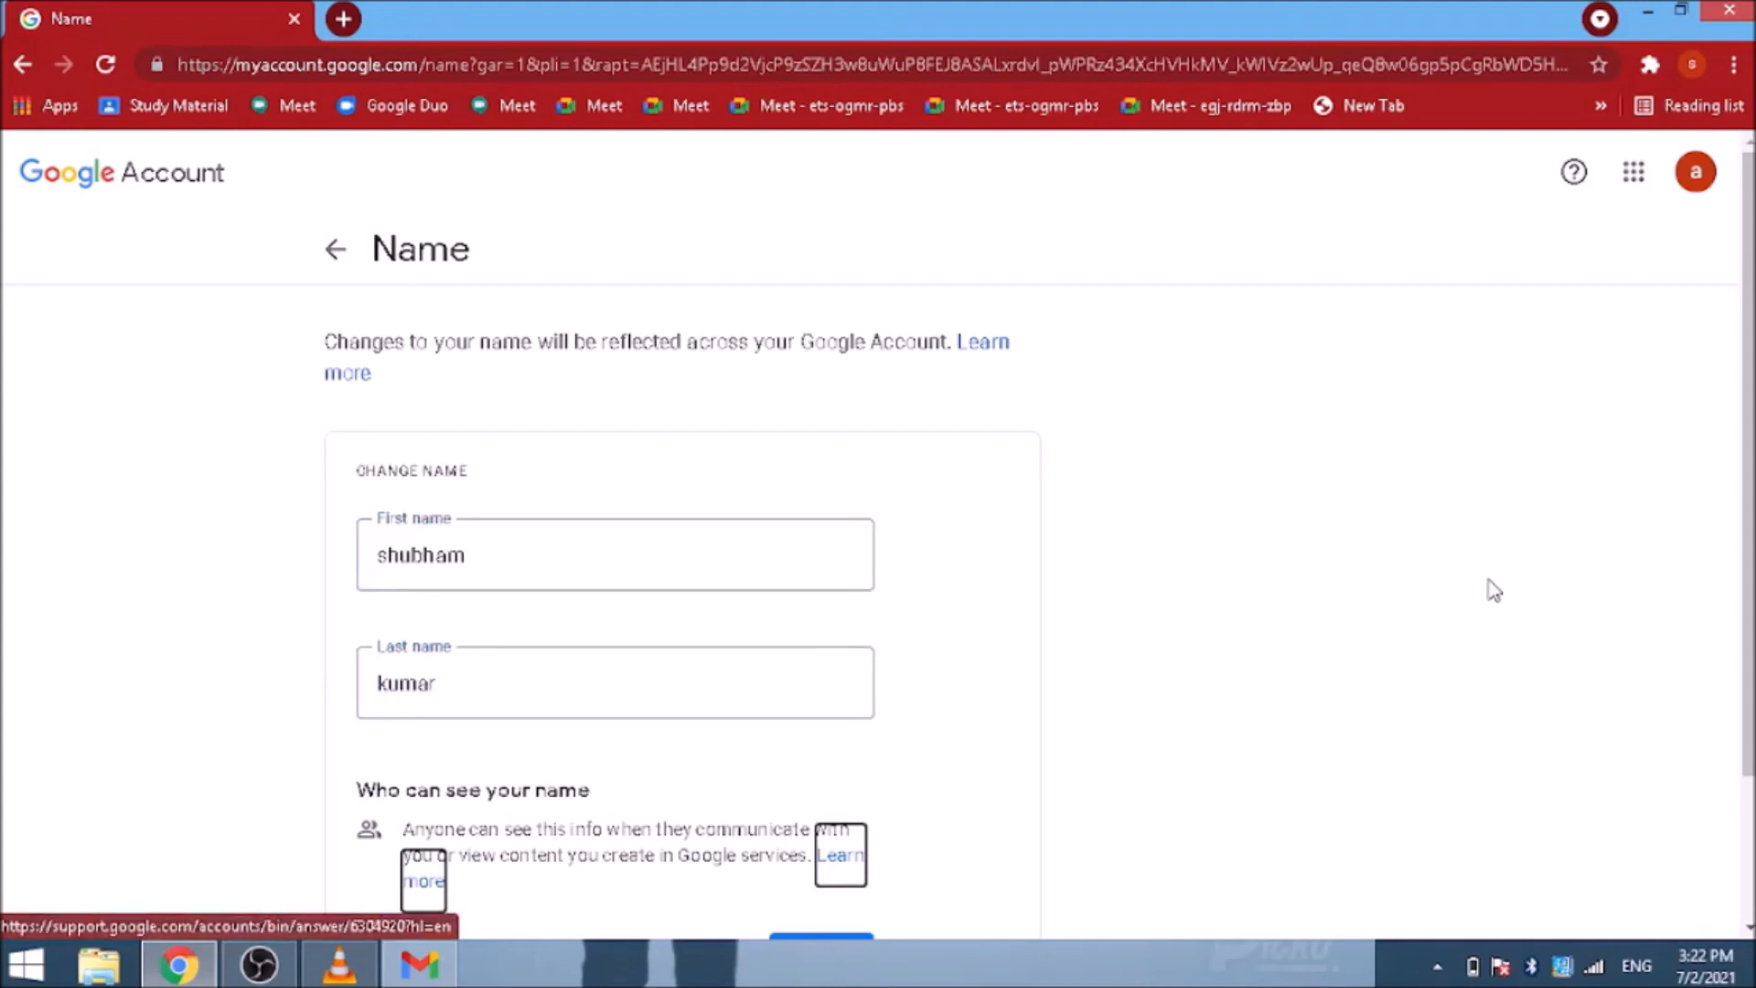
{"action": "key", "text": "Tab"}
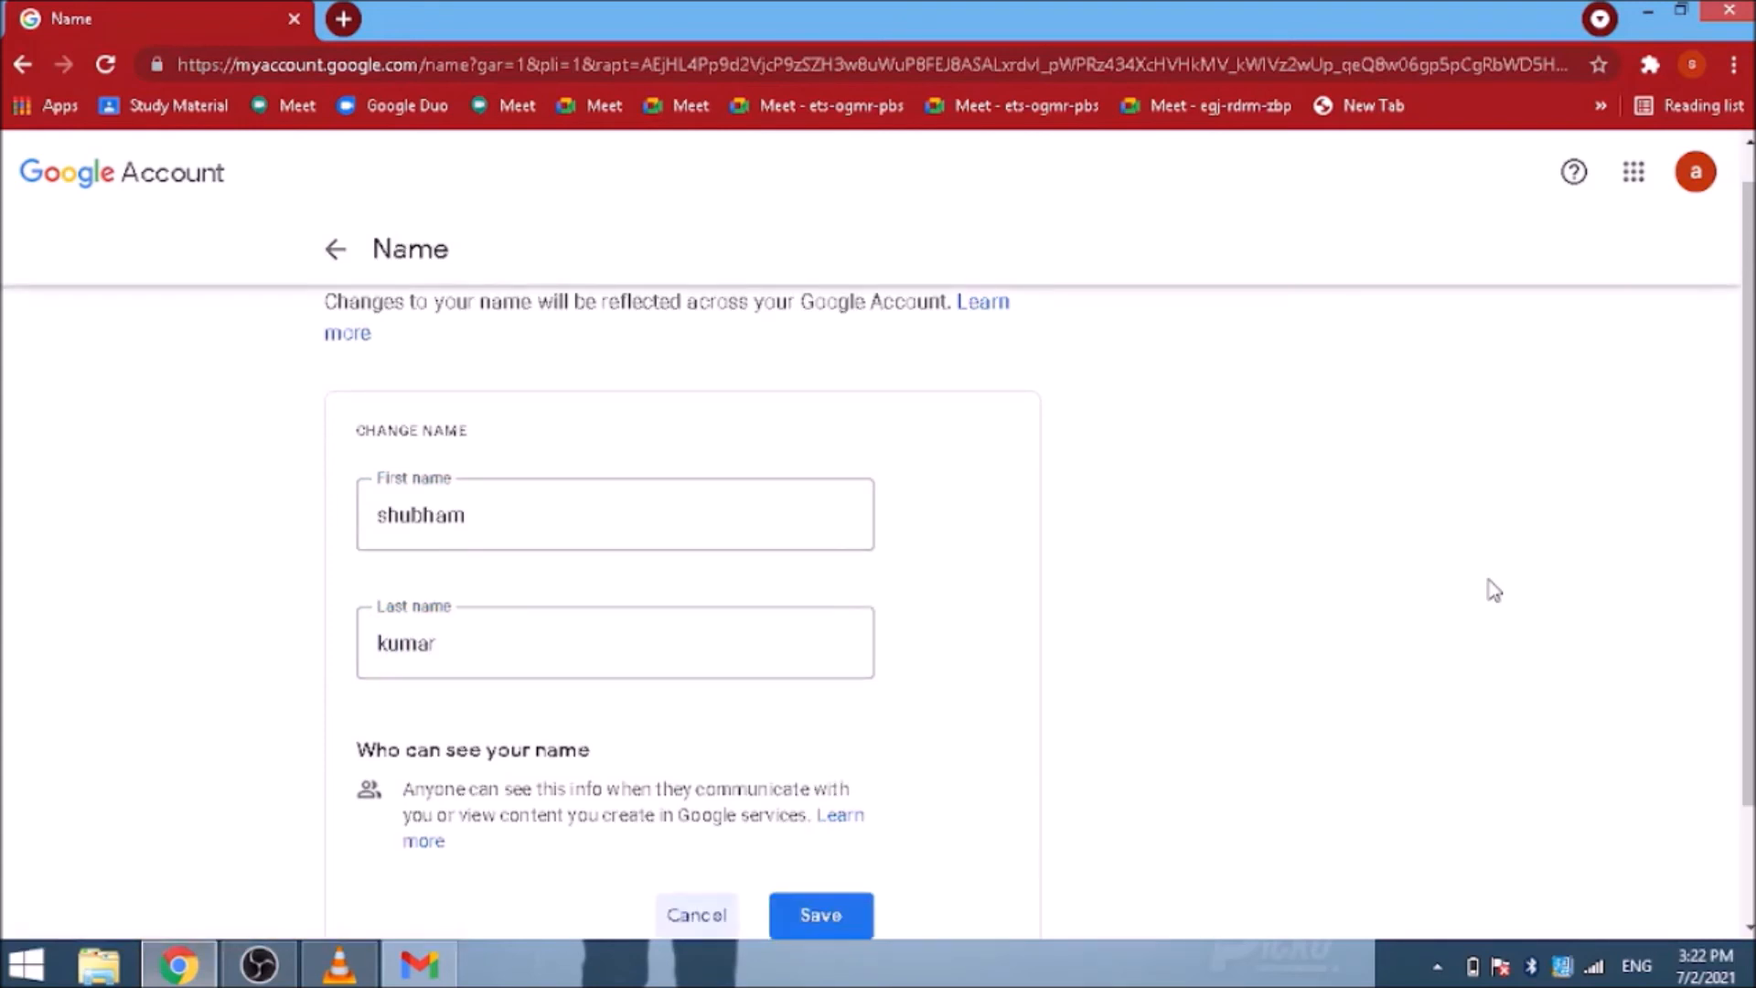
{"action": "key", "text": "Tab"}
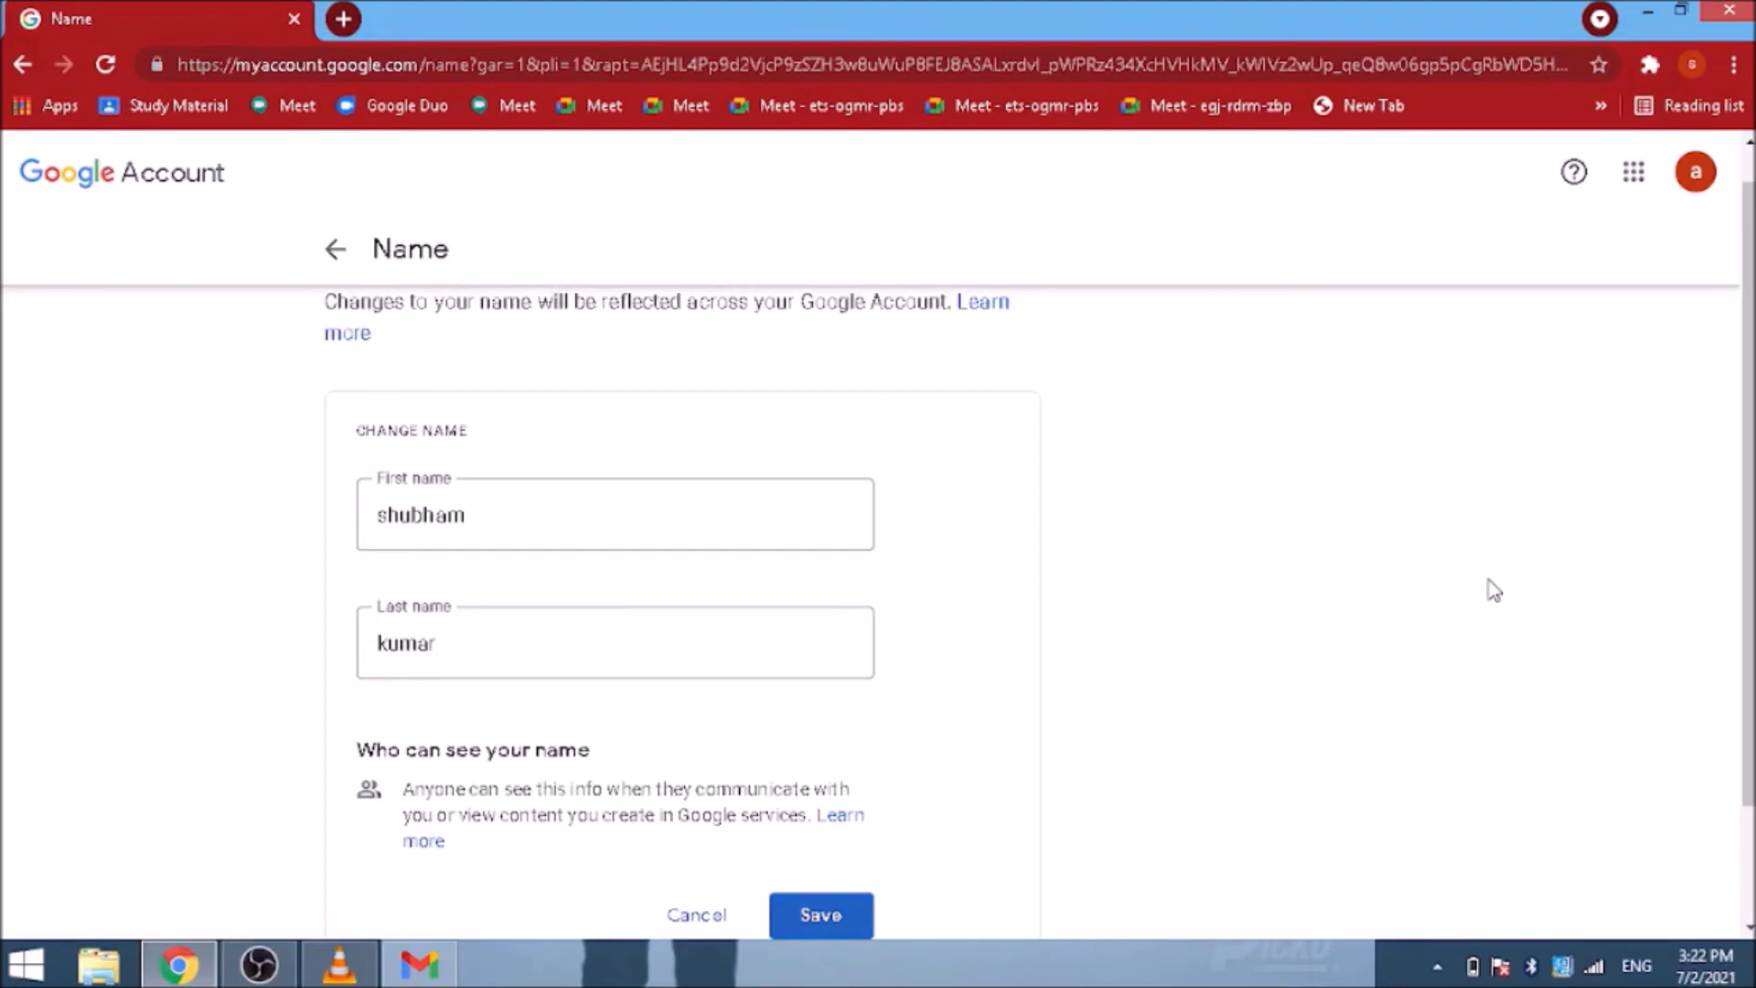
{"action": "key", "text": "Return"}
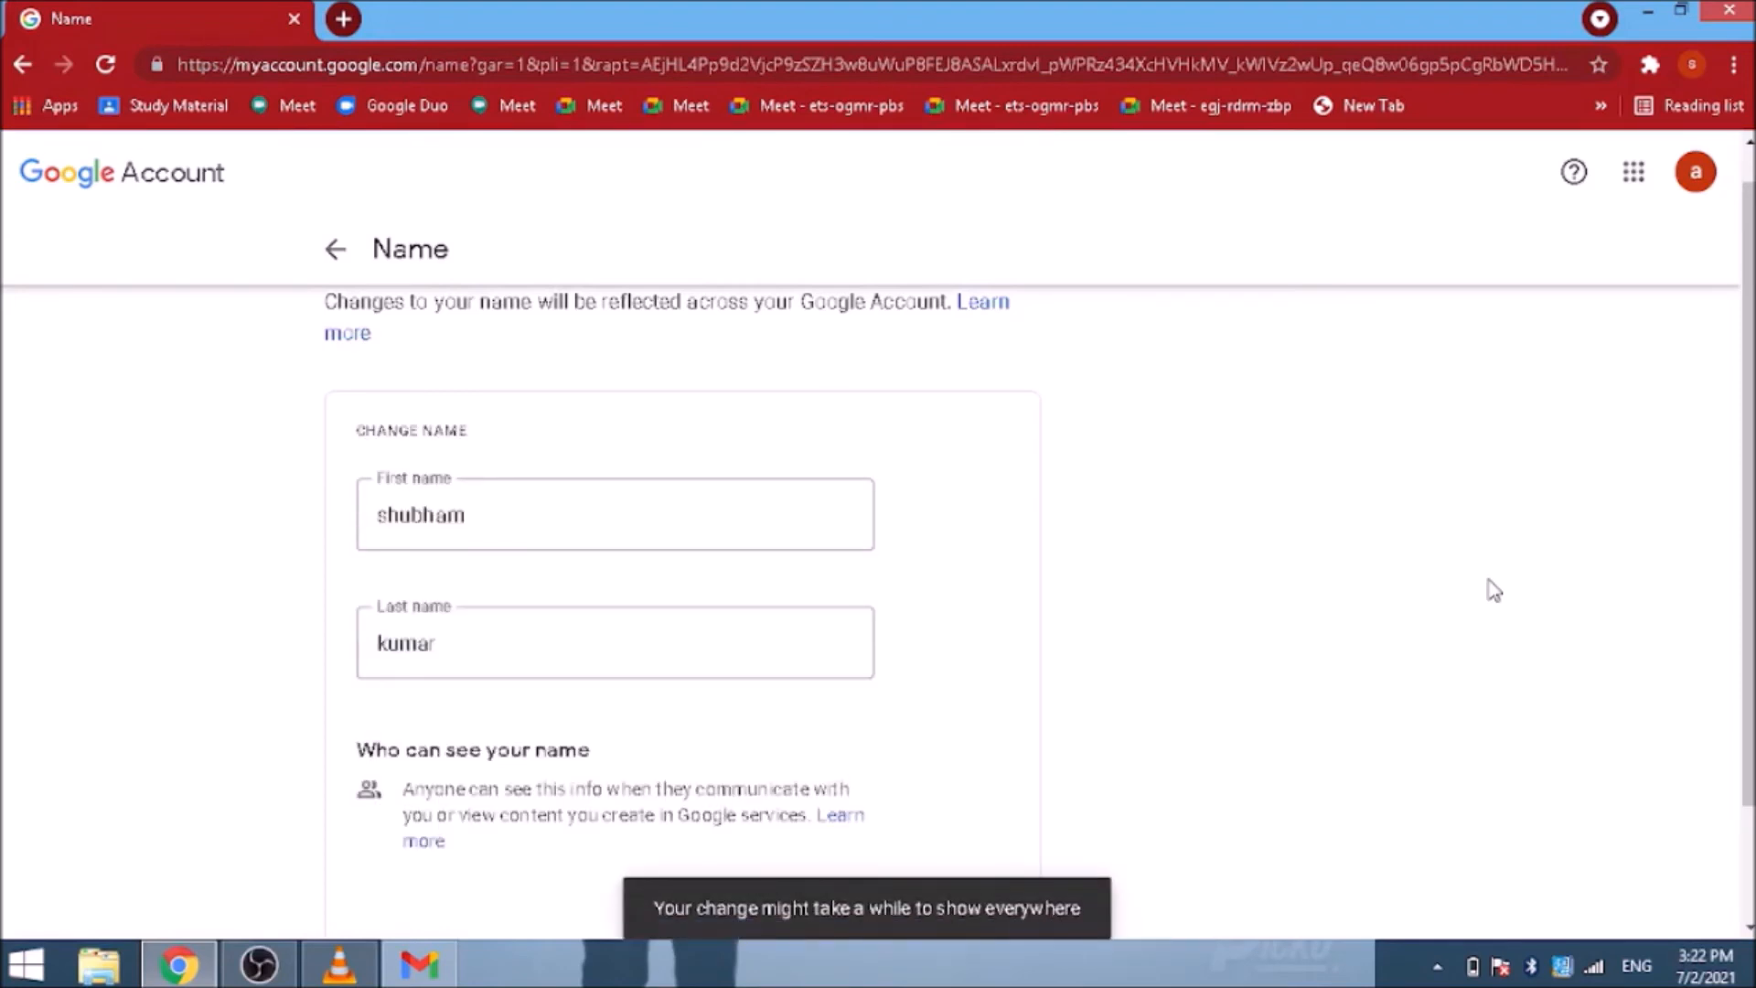
{"action": "key", "text": "Tab"}
{"action": "key", "text": "shift+Tab"}
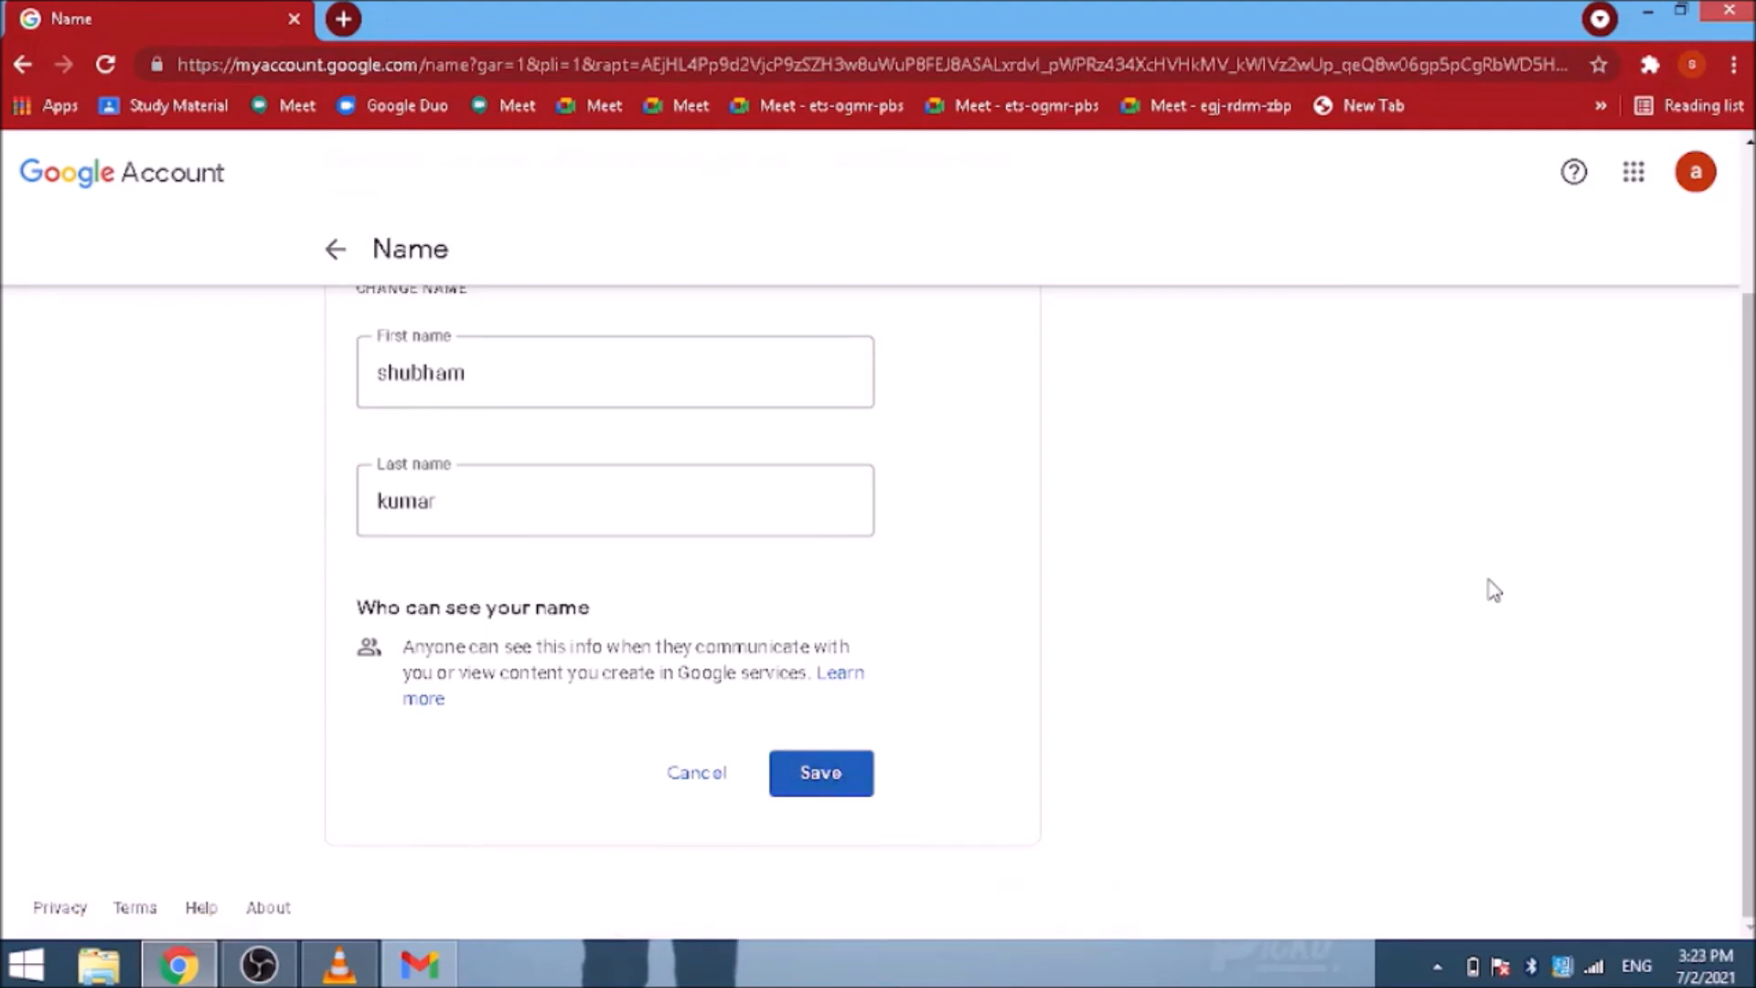
Switch to Gmail, open the Google Account page from the inbox's list of links, and close the Gmail window.
{"action": "key", "text": "alt+Tab"}
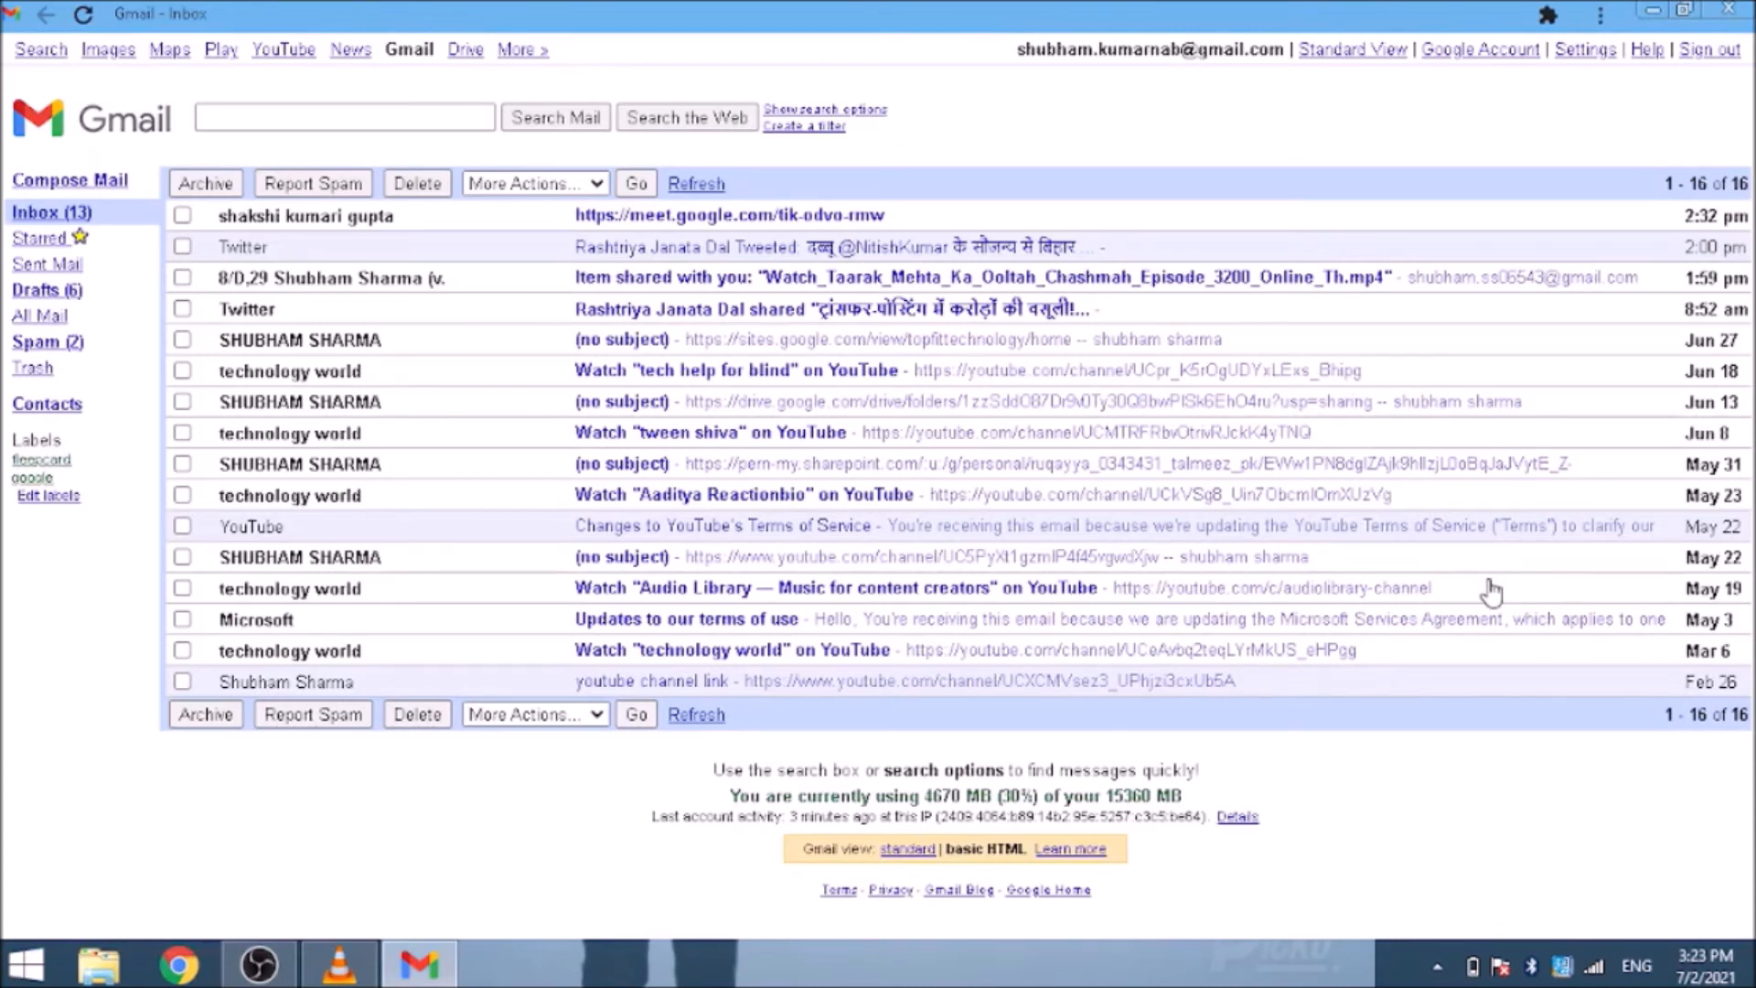
{"action": "key", "text": "Insert+F7"}
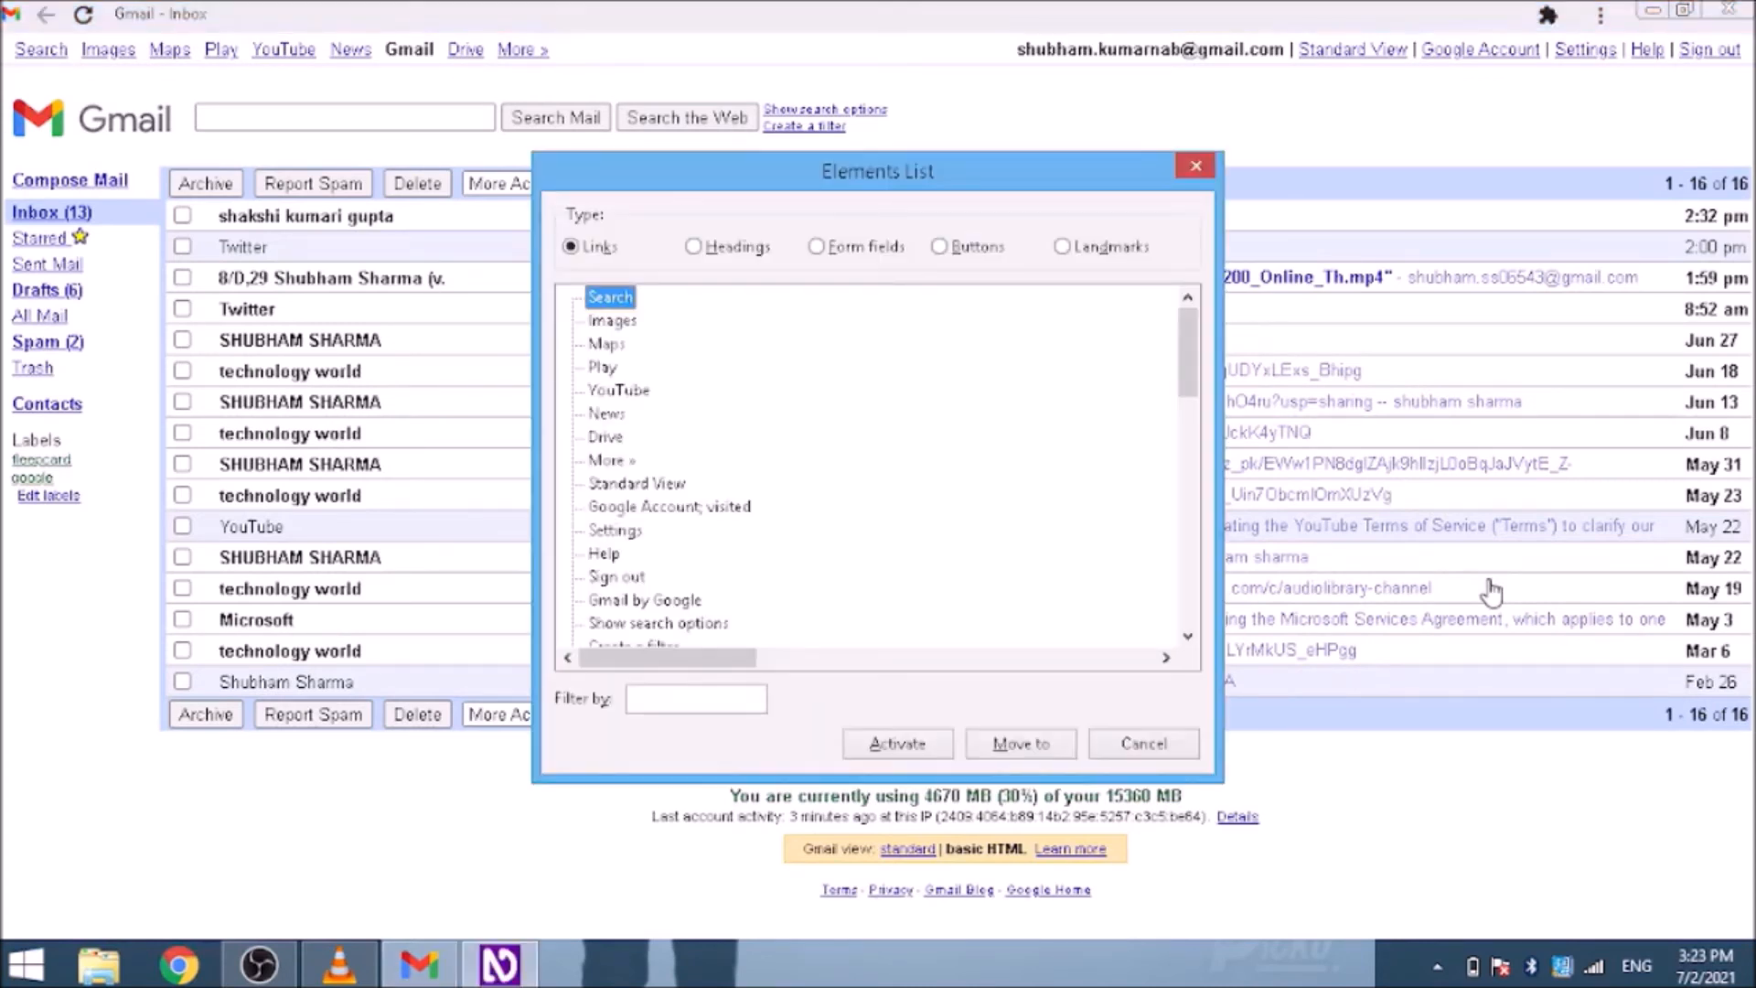
{"action": "key", "text": "g"}
{"action": "key", "text": "Return"}
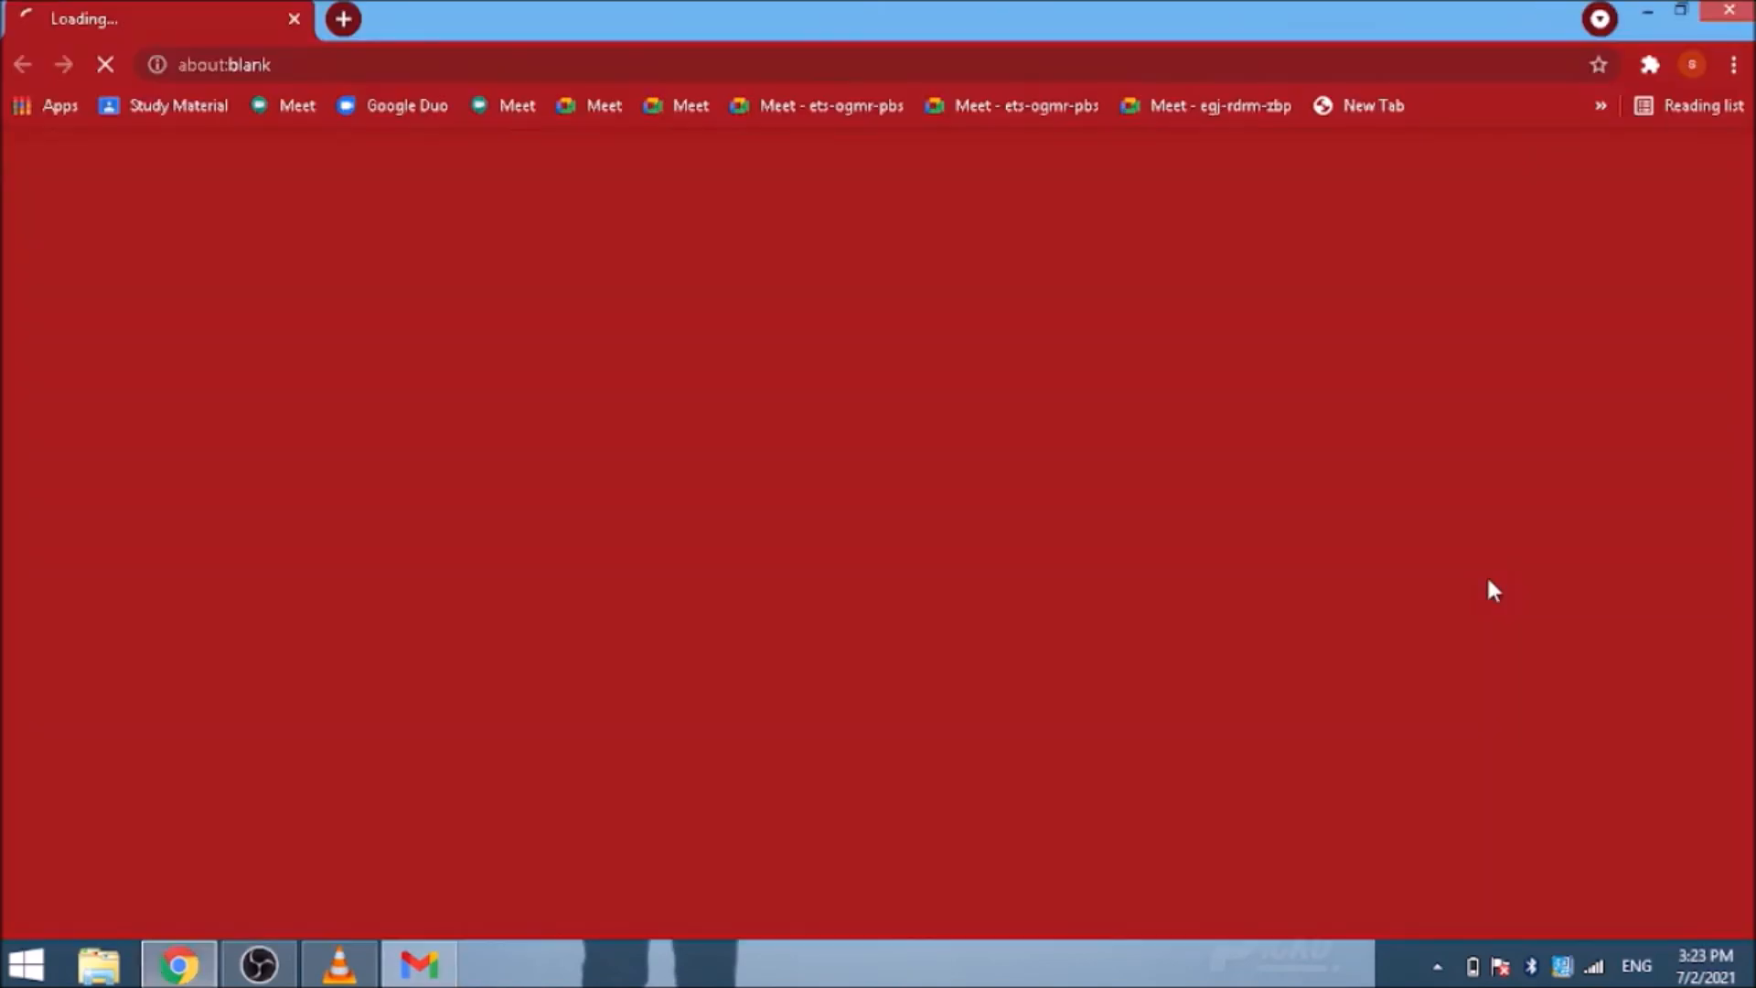
{"action": "key", "text": "alt+Tab"}
{"action": "key", "text": "alt+F4"}
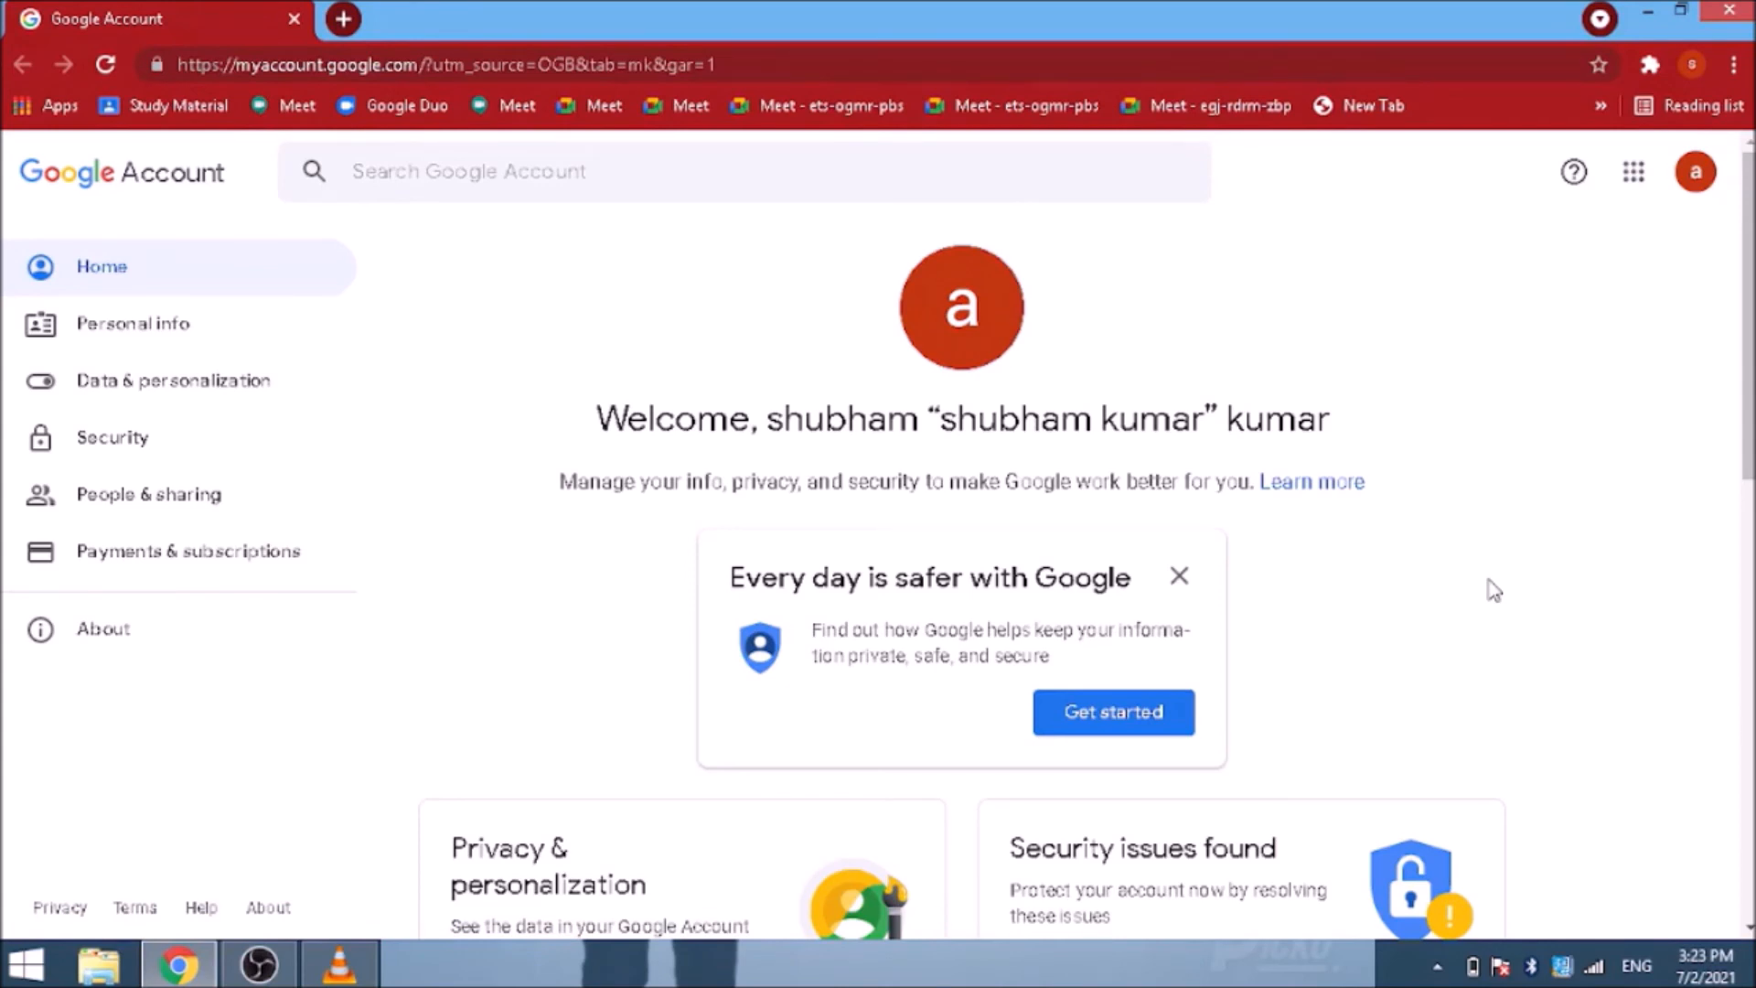
Go to the Personal info page of the Google Account using the screen reader's list of links.
{"action": "key", "text": "Insert+F7"}
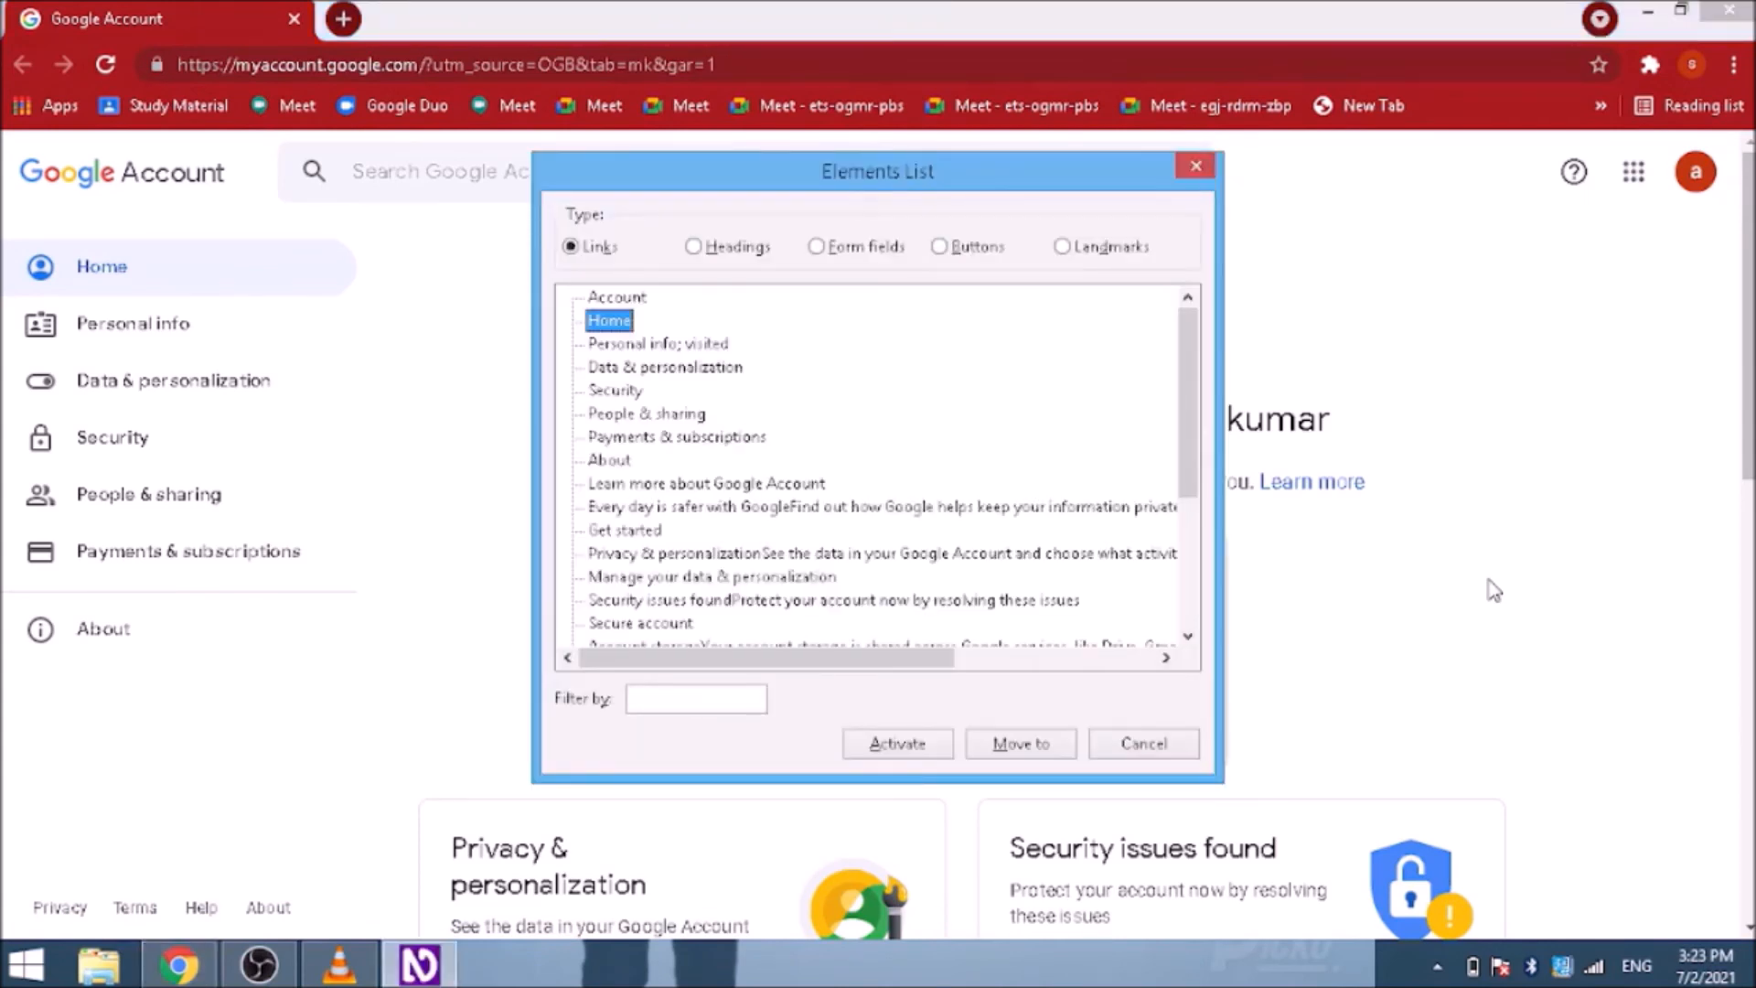
{"action": "key", "text": "Down"}
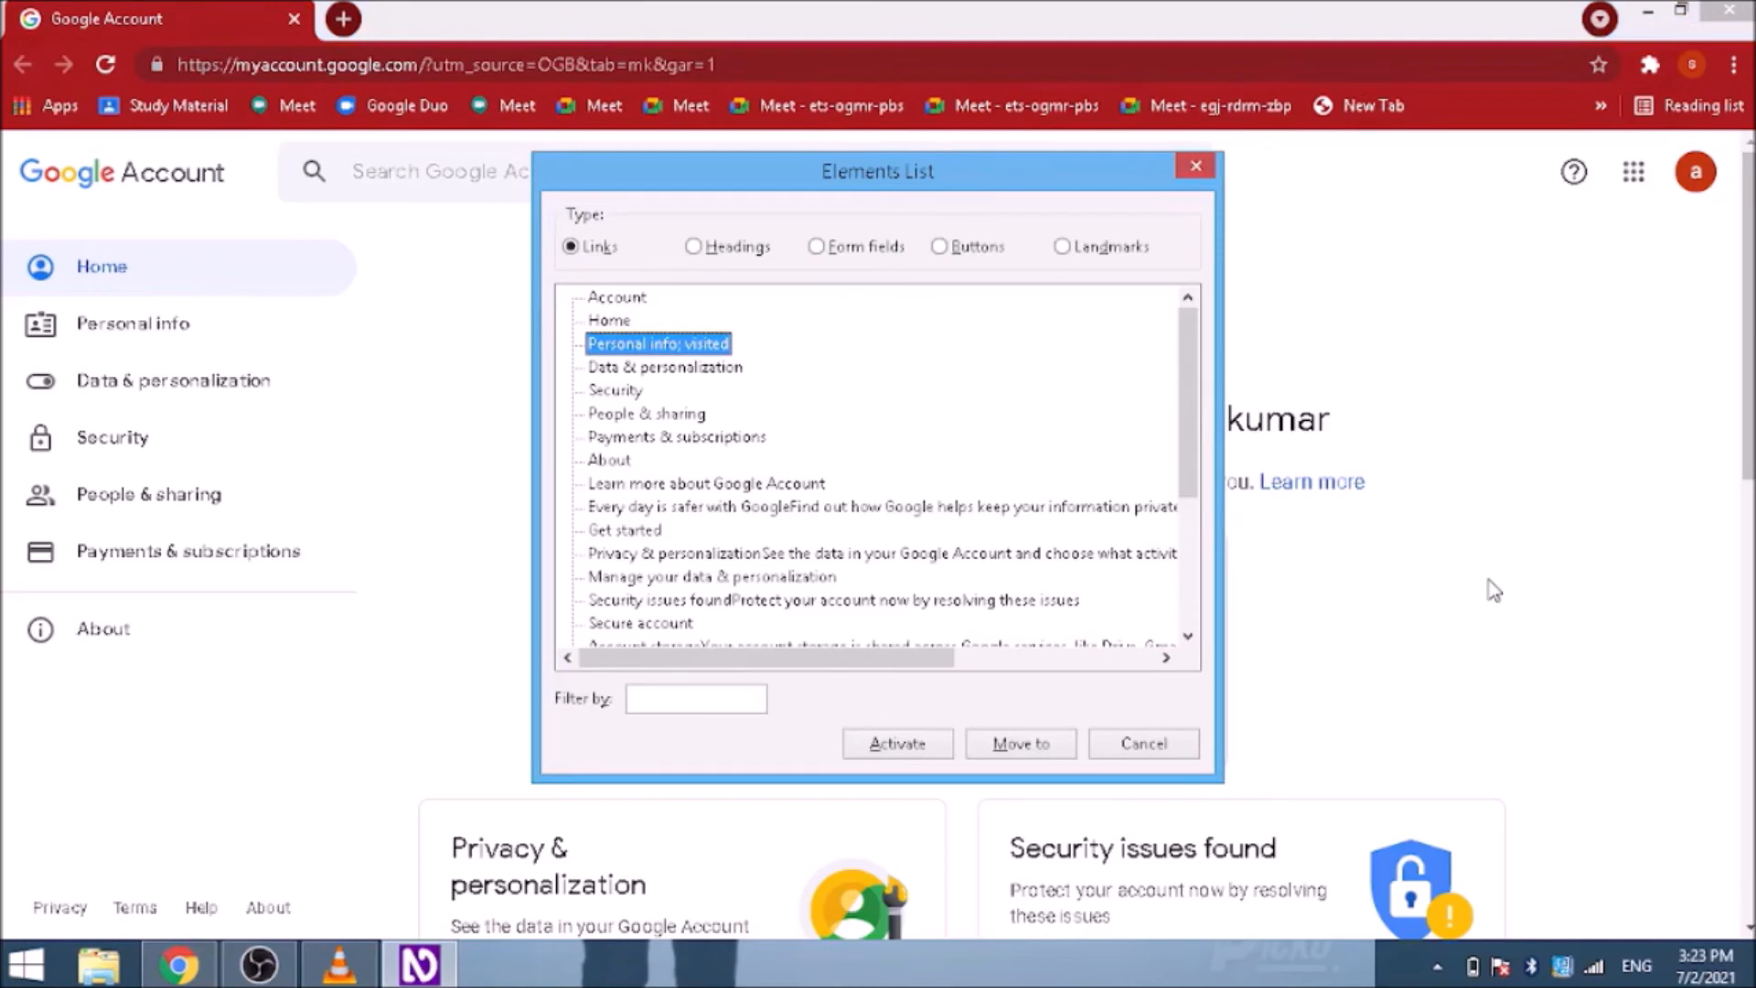
{"action": "key", "text": "Return"}
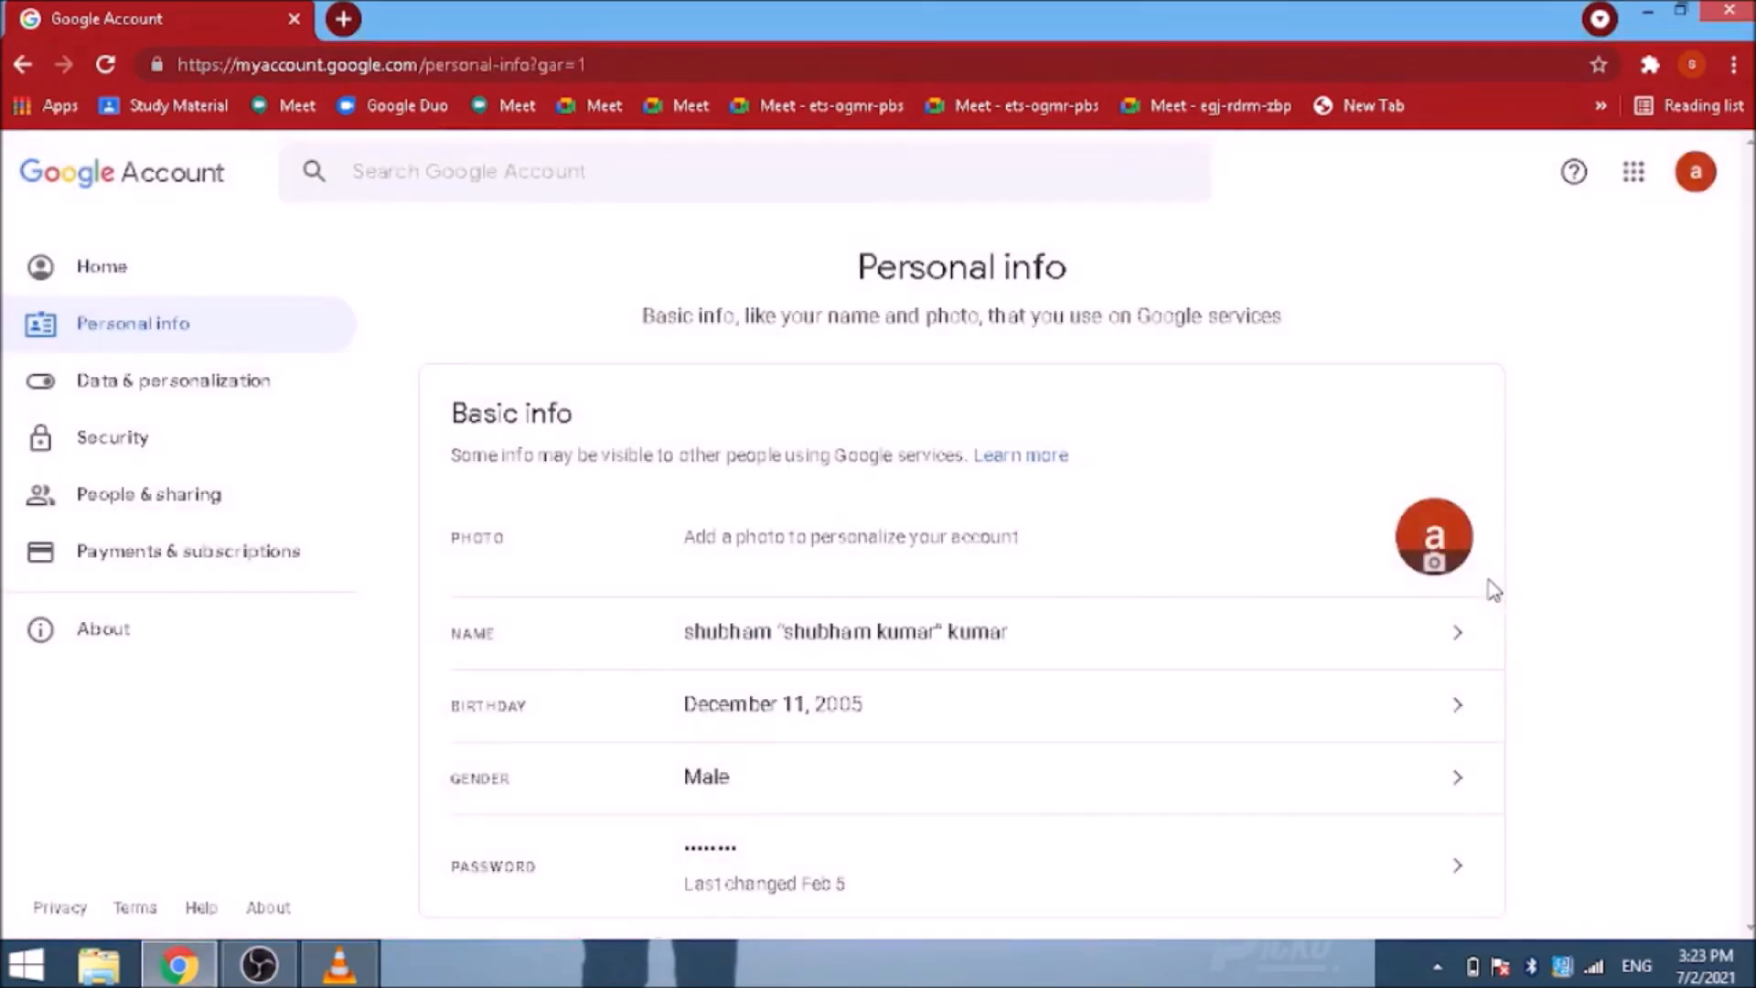
Move the focus through the Personal info page to the Name entry in Basic info and check the account name.
{"action": "key", "text": "alt+space"}
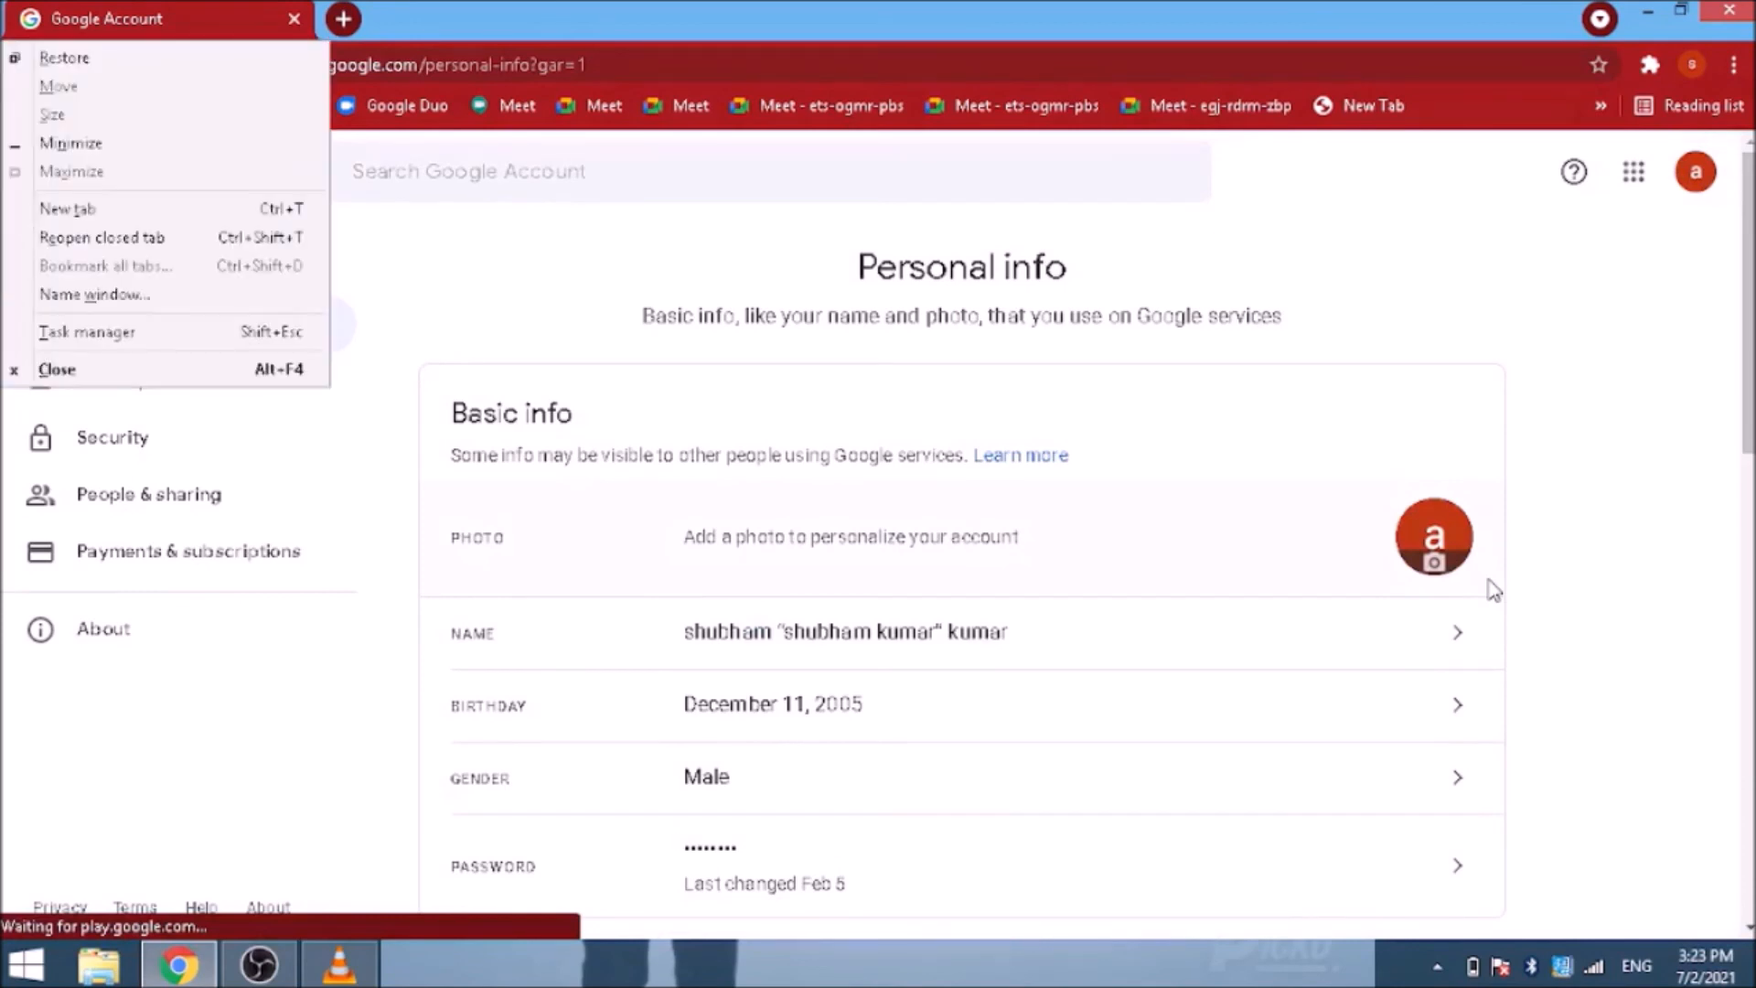
{"action": "key", "text": "Escape"}
{"action": "key", "text": "Tab"}
{"action": "key", "text": "Tab"}
{"action": "key", "text": "Tab"}
{"action": "key", "text": "Tab"}
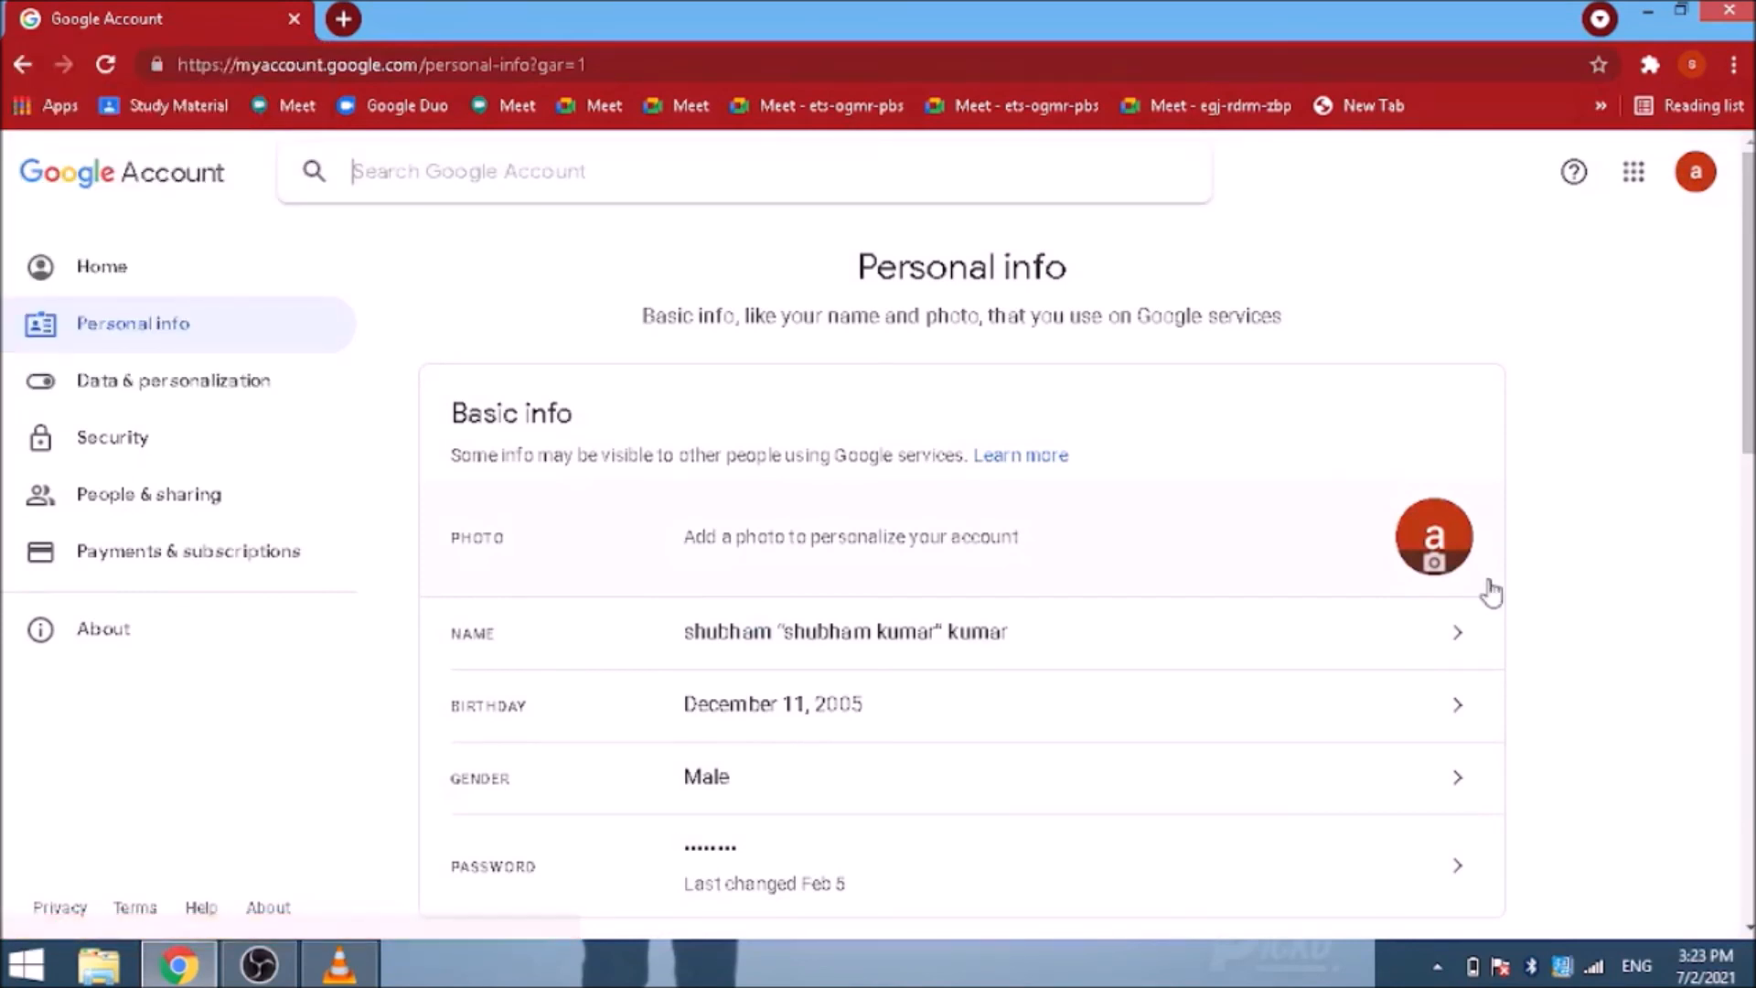
{"action": "key", "text": "Tab"}
{"action": "key", "text": "Tab"}
{"action": "key", "text": "Tab"}
{"action": "key", "text": "Tab"}
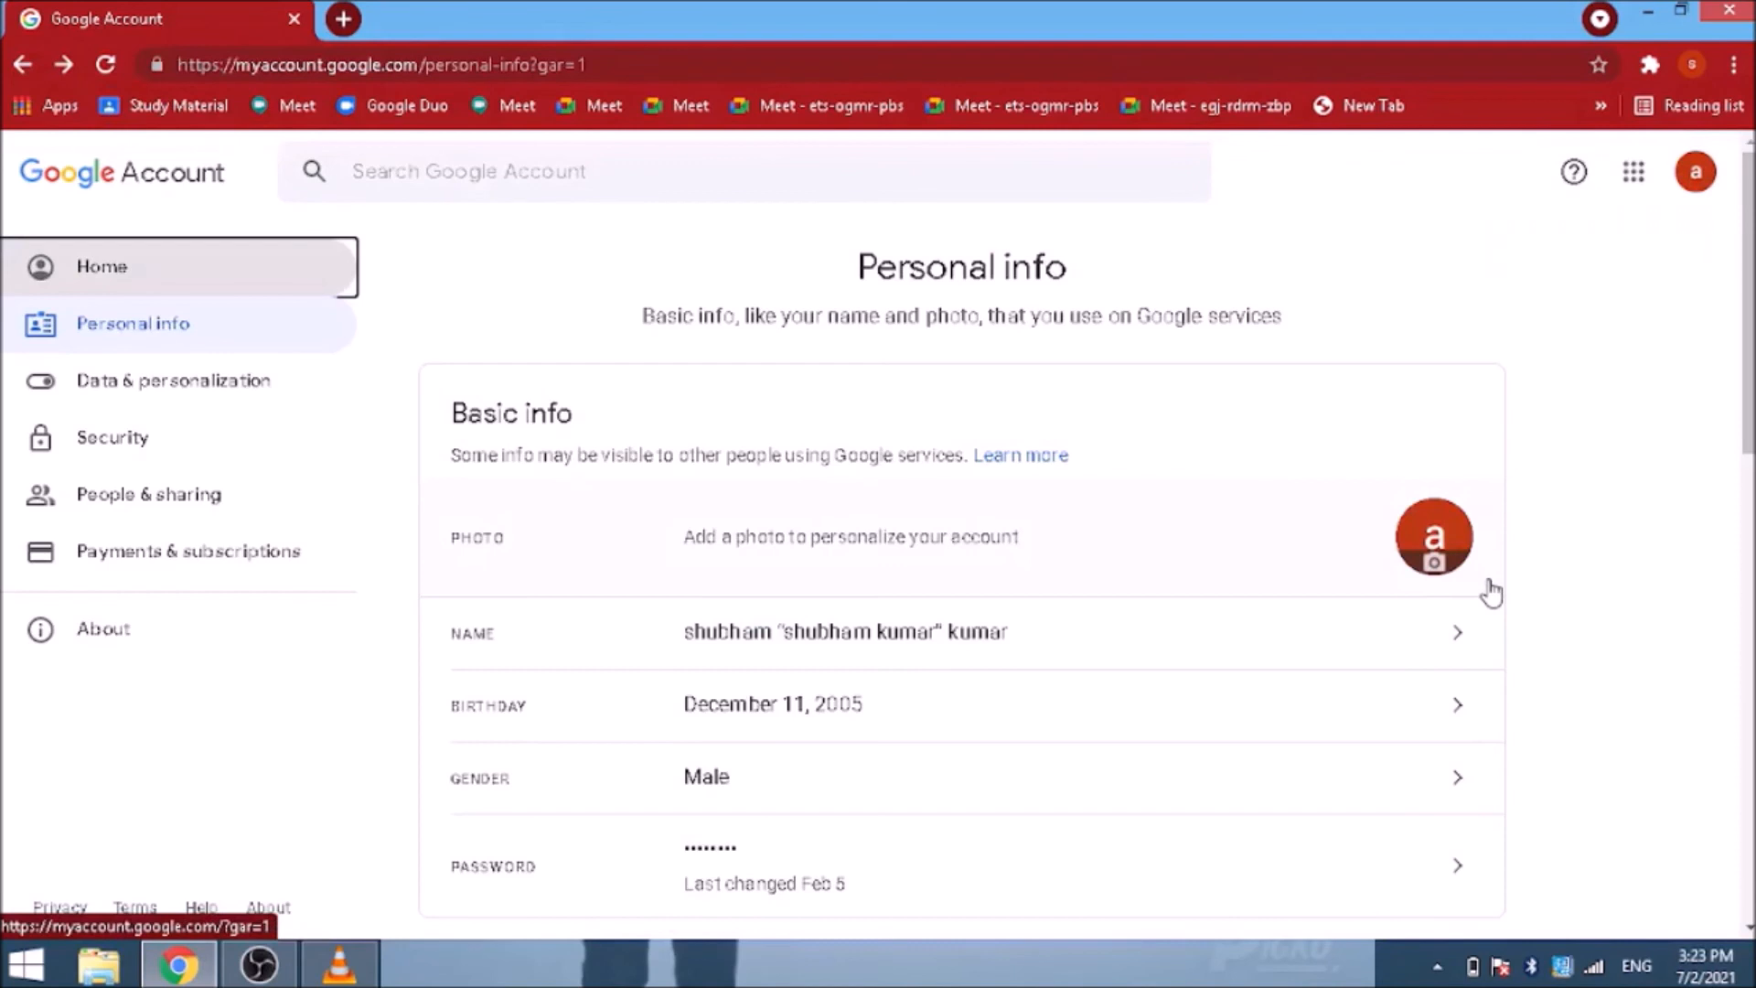
{"action": "key", "text": "Tab"}
{"action": "key", "text": "Tab"}
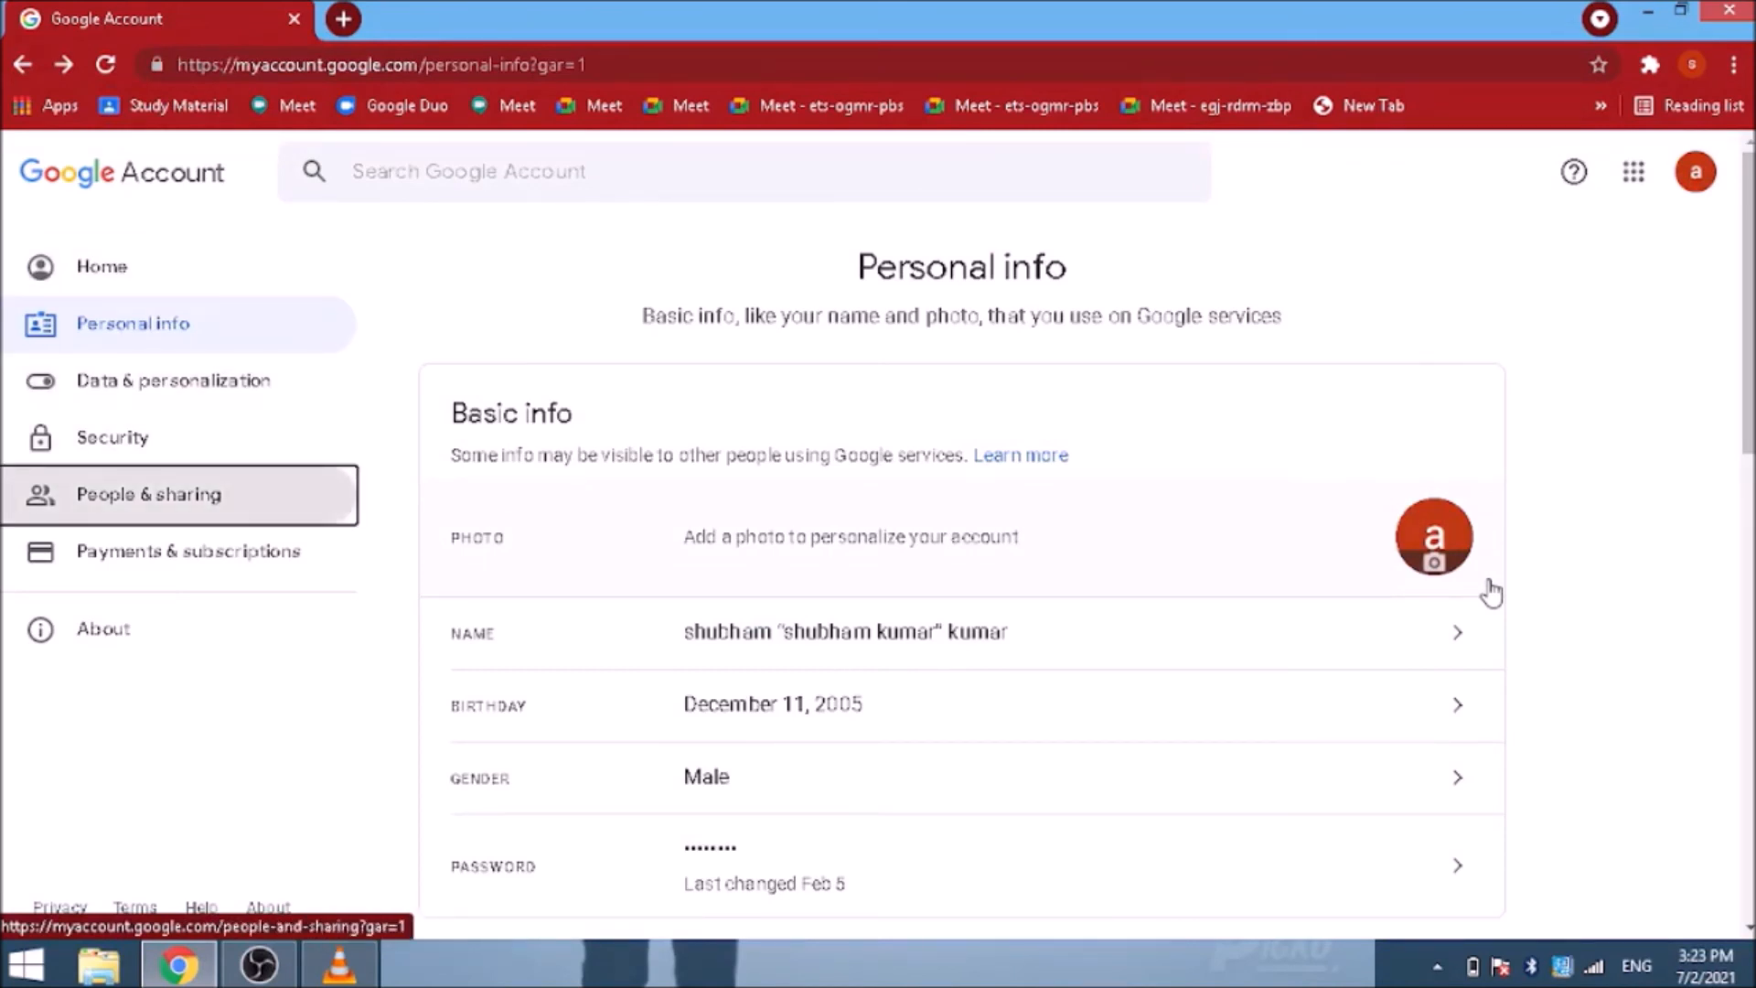
{"action": "key", "text": "Tab"}
{"action": "key", "text": "Tab"}
{"action": "key", "text": "Tab"}
{"action": "key", "text": "Tab"}
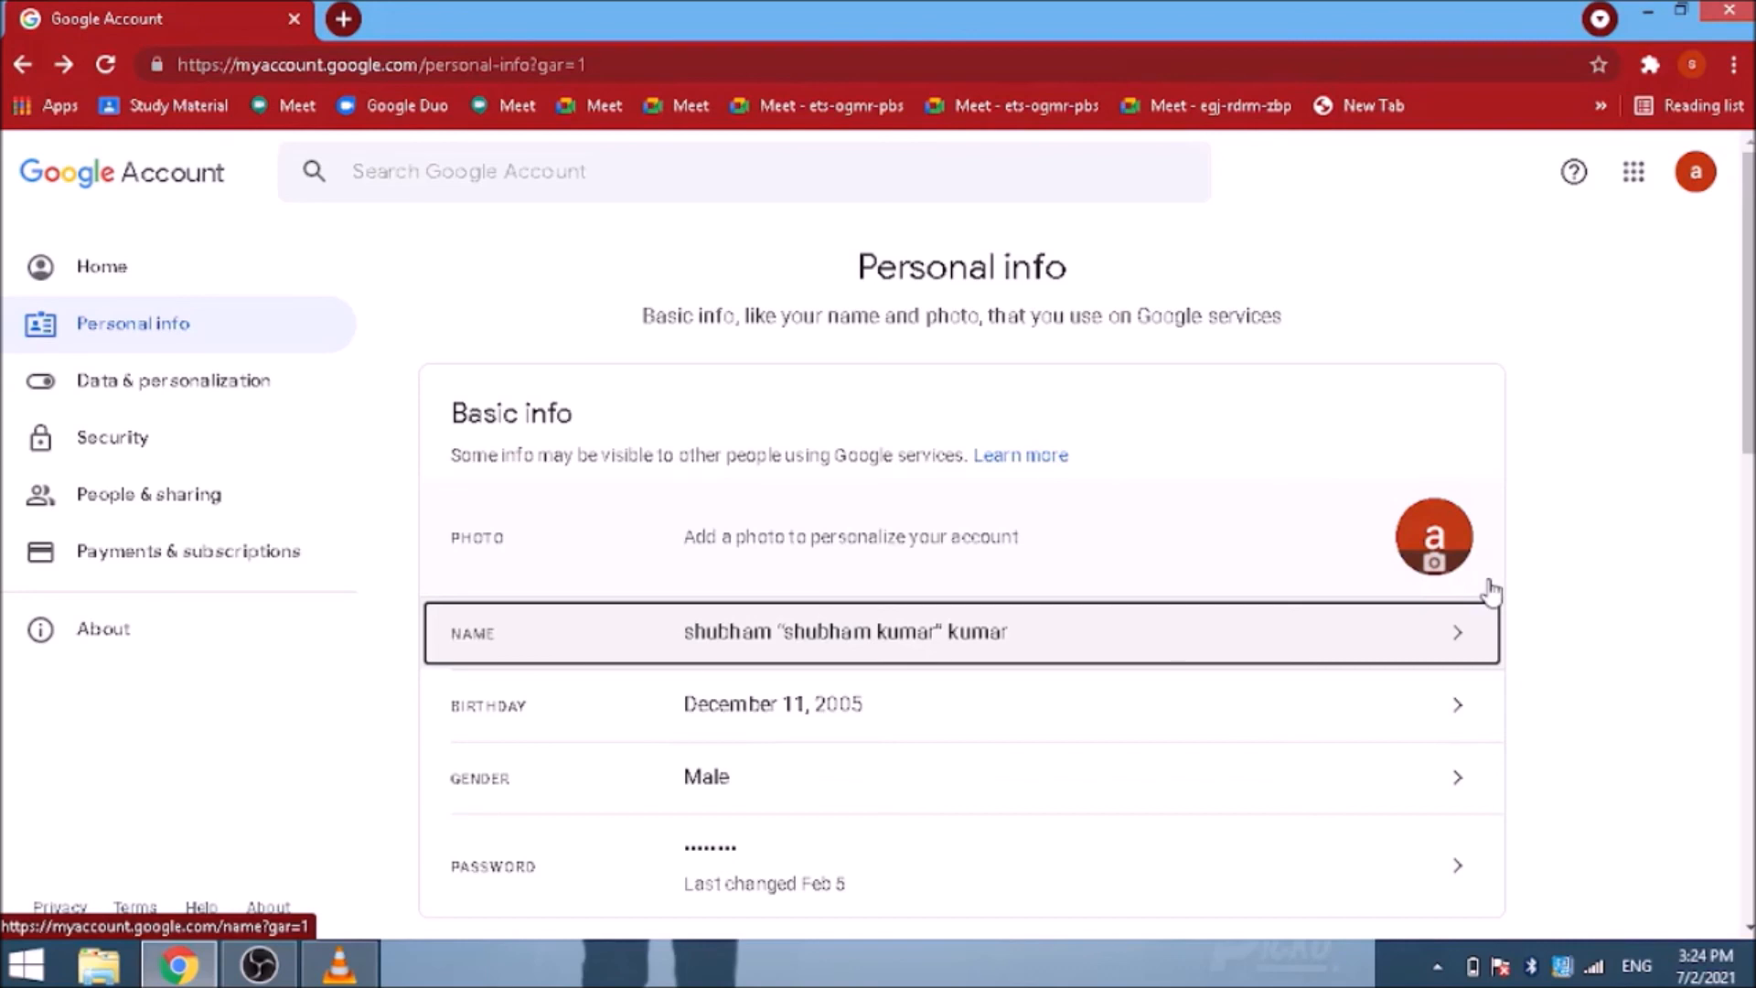
Review the Birthday, Gender and Password entries in the Basic info section.
{"action": "key", "text": "Tab"}
{"action": "key", "text": "Tab"}
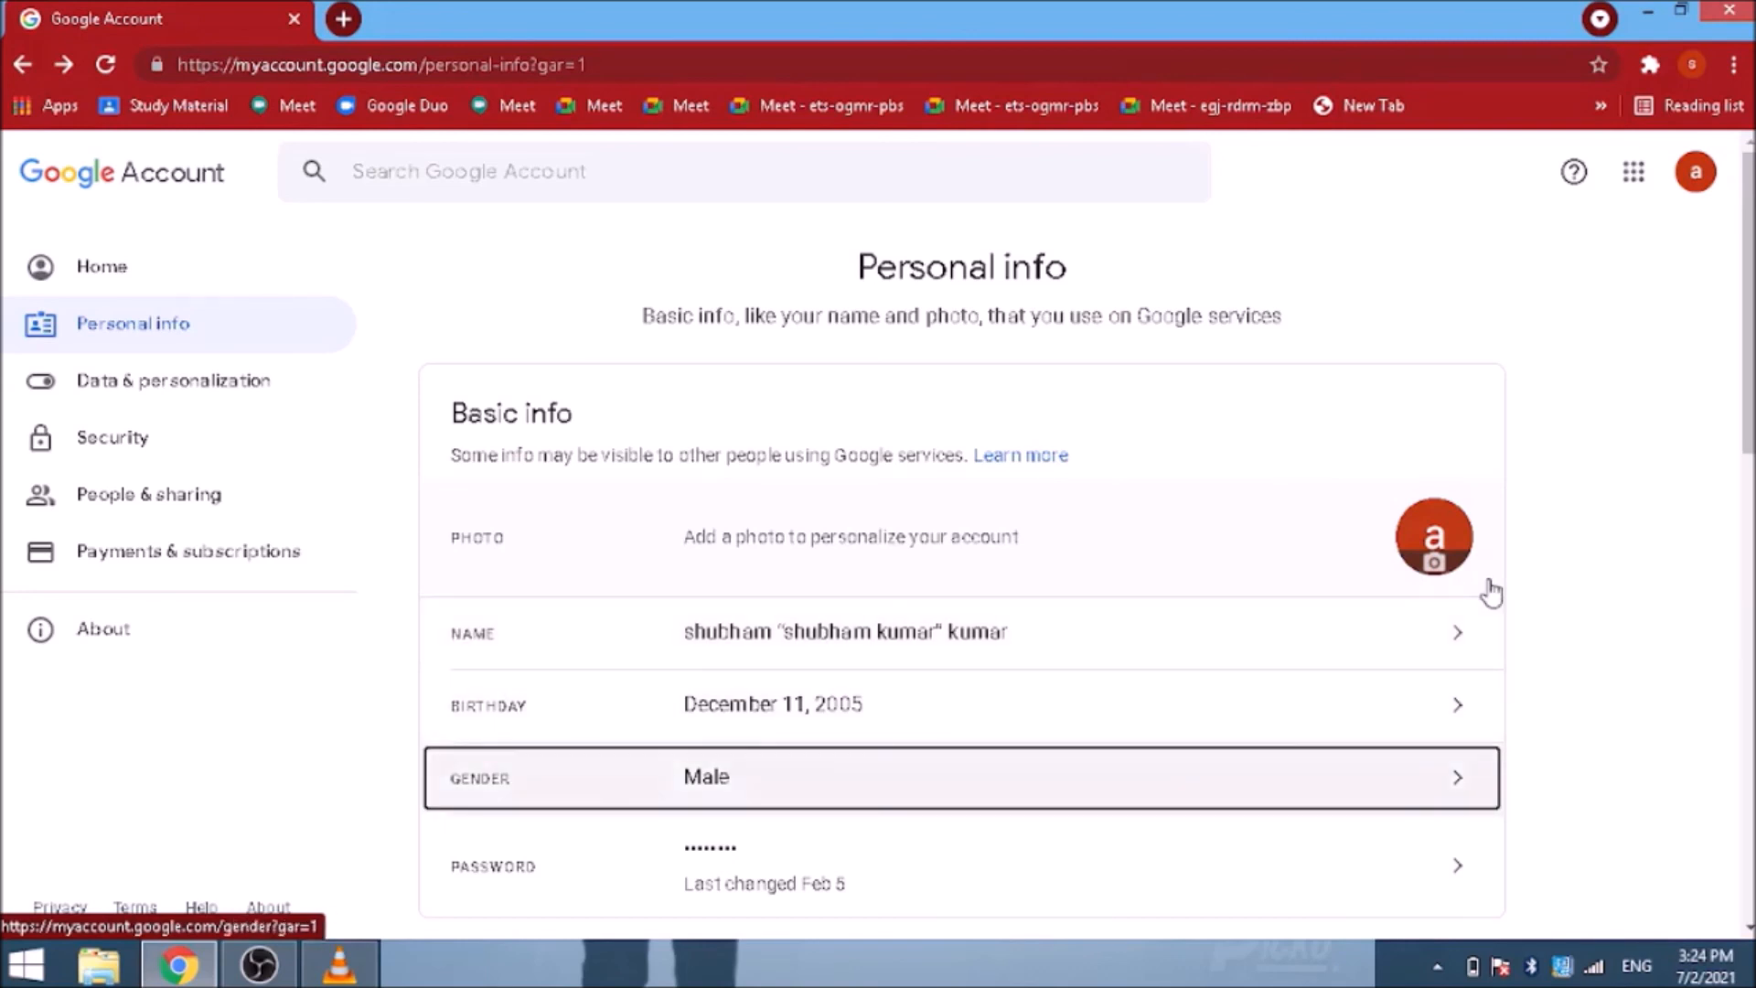
{"action": "key", "text": "Tab"}
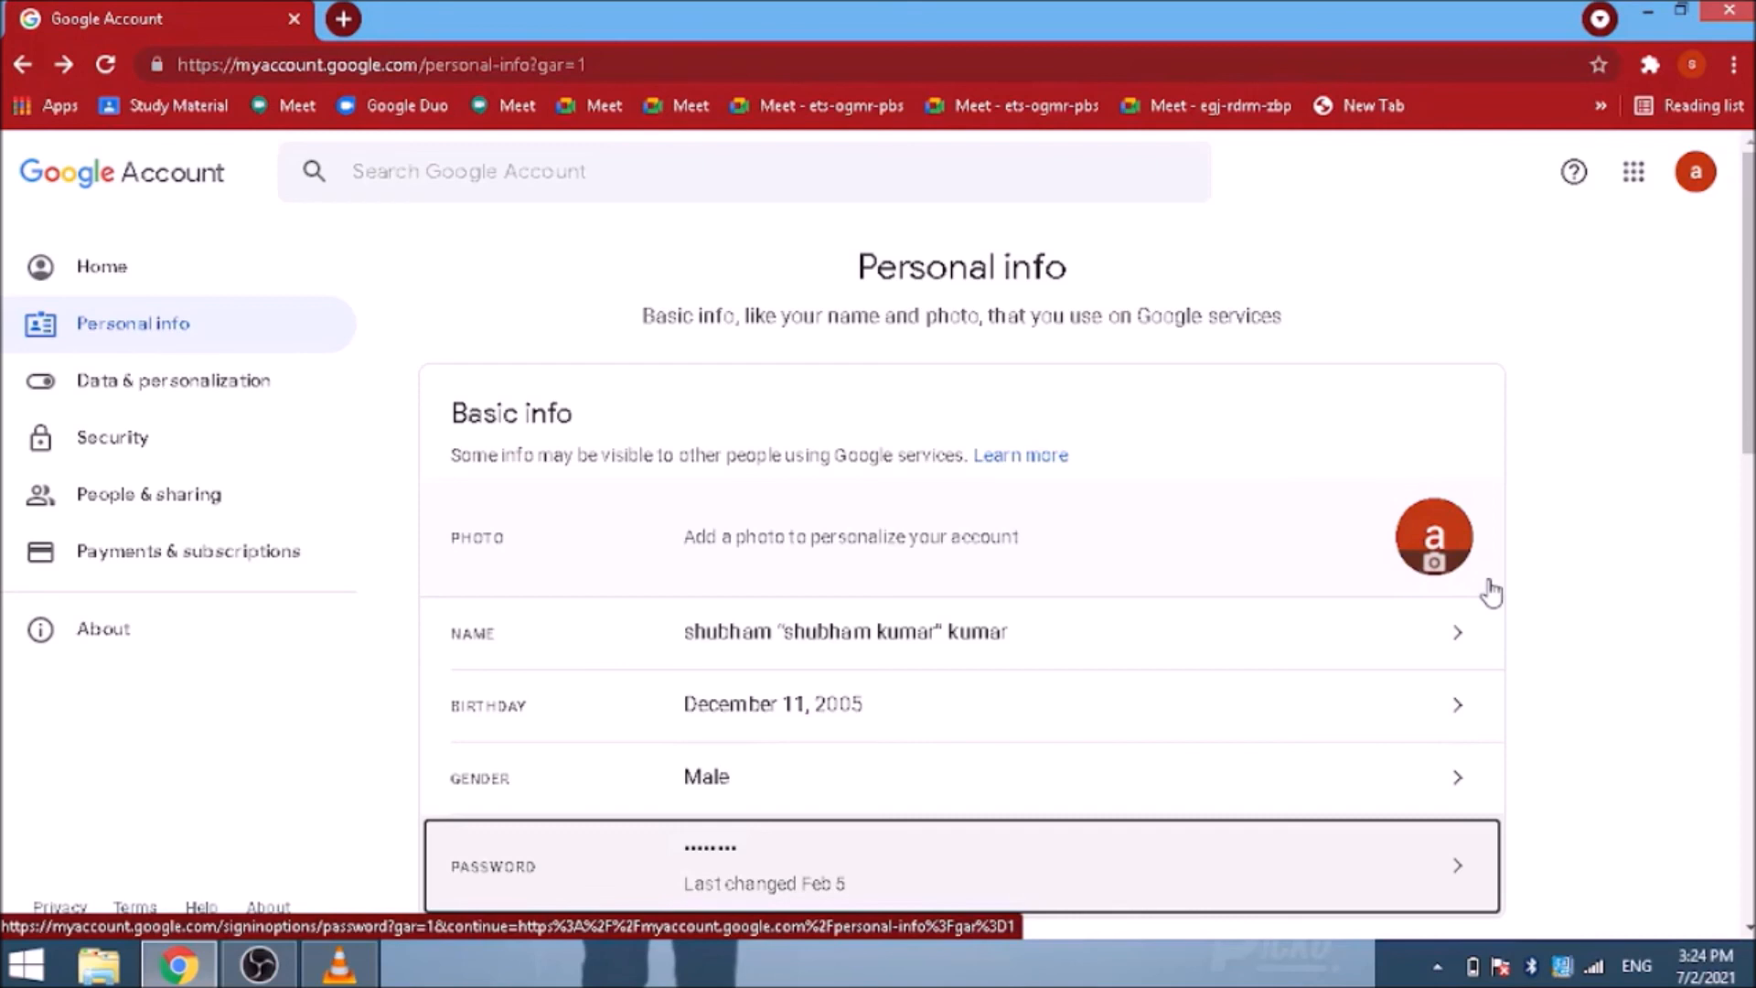
{"action": "key", "text": "alt+Tab"}
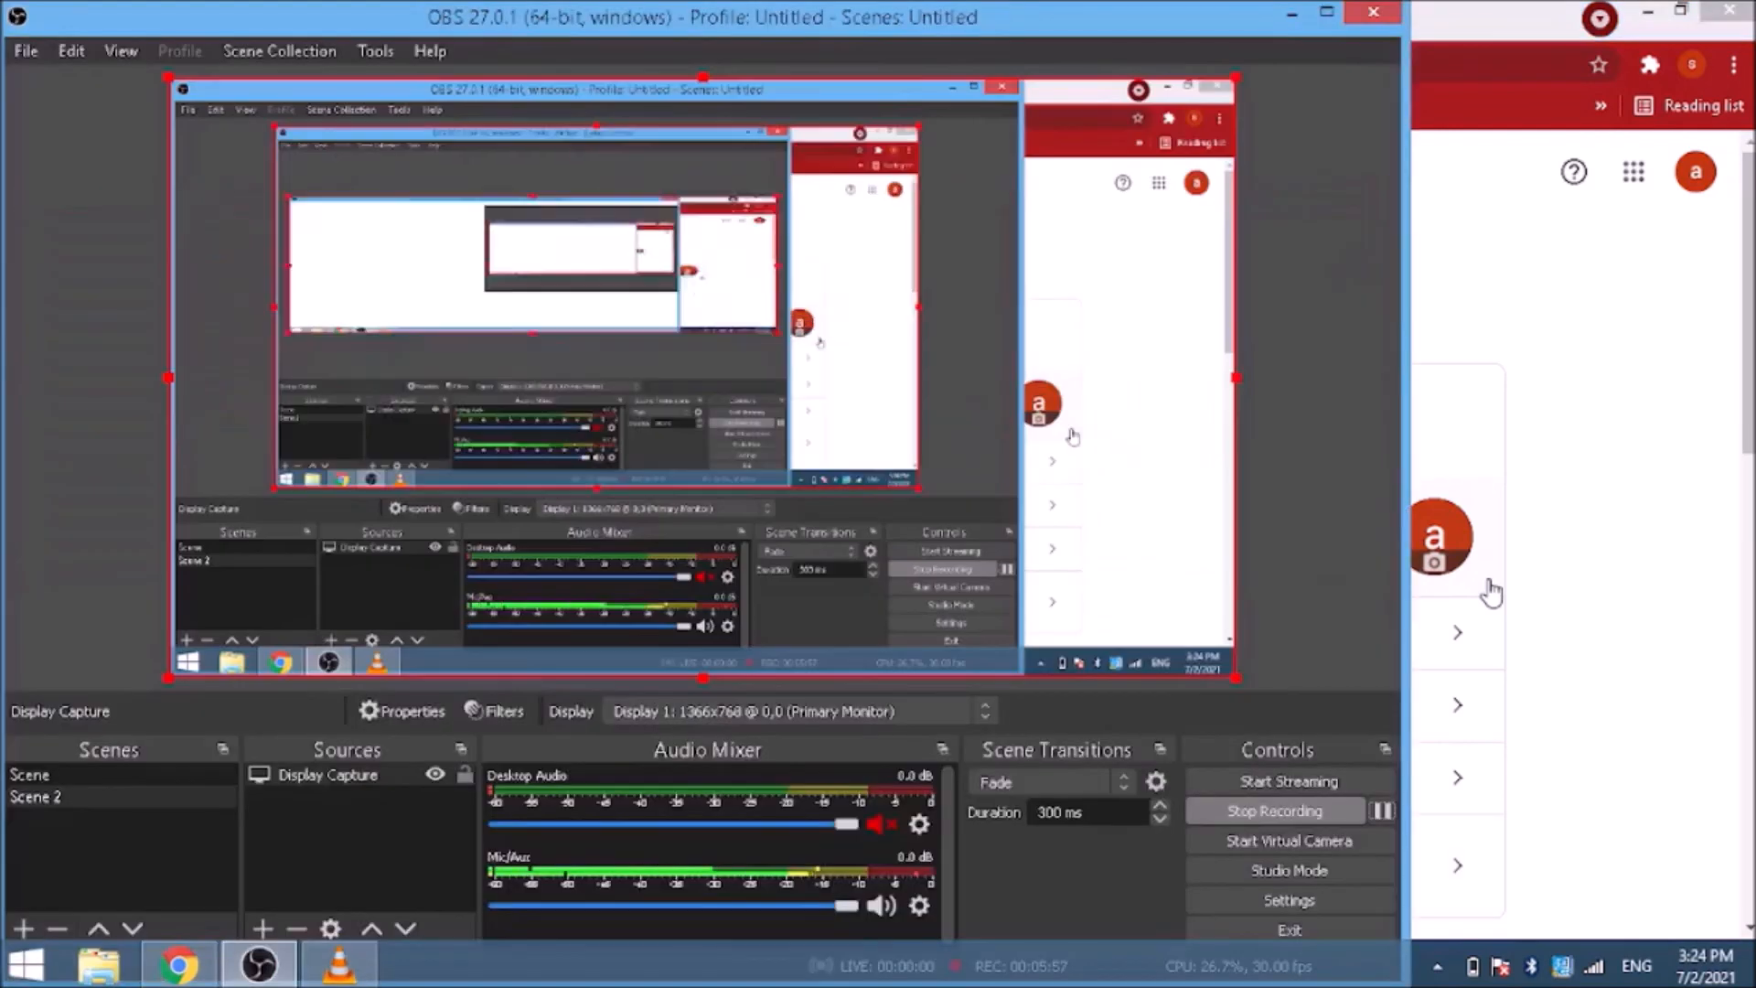
{"action": "key", "text": "Tab"}
{"action": "key", "text": "Tab"}
{"action": "key", "text": "Tab"}
{"action": "key", "text": "Tab"}
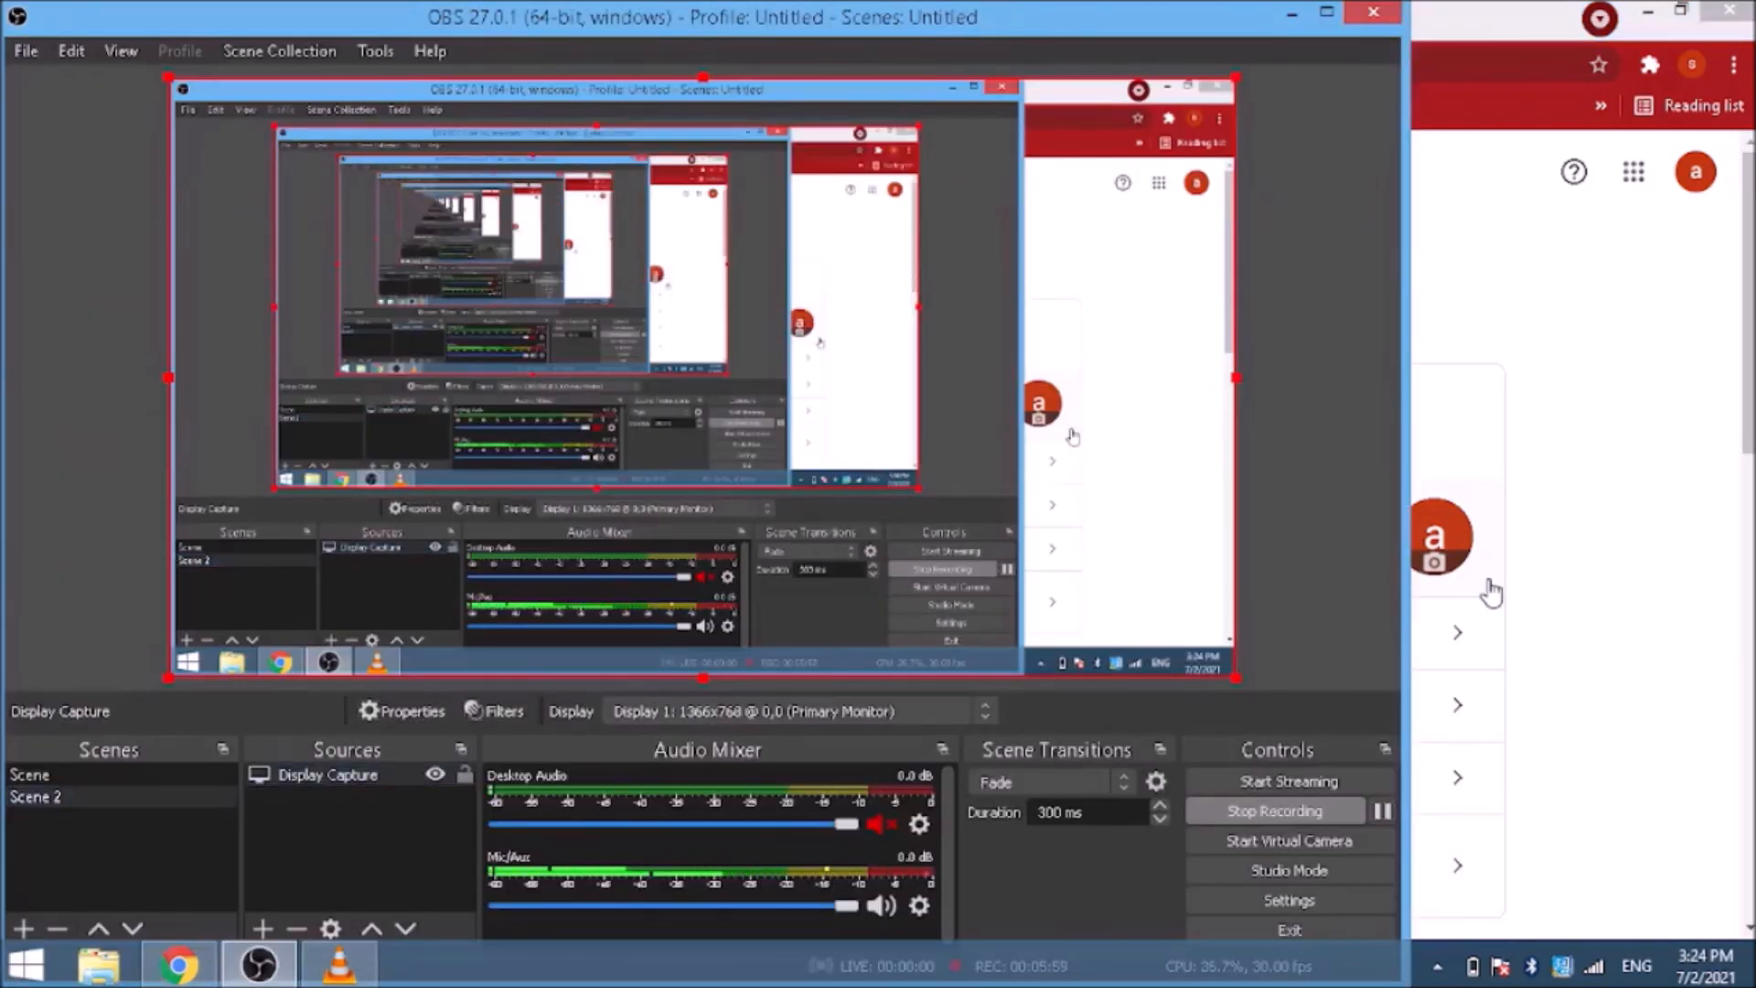
{"action": "key", "text": "Tab"}
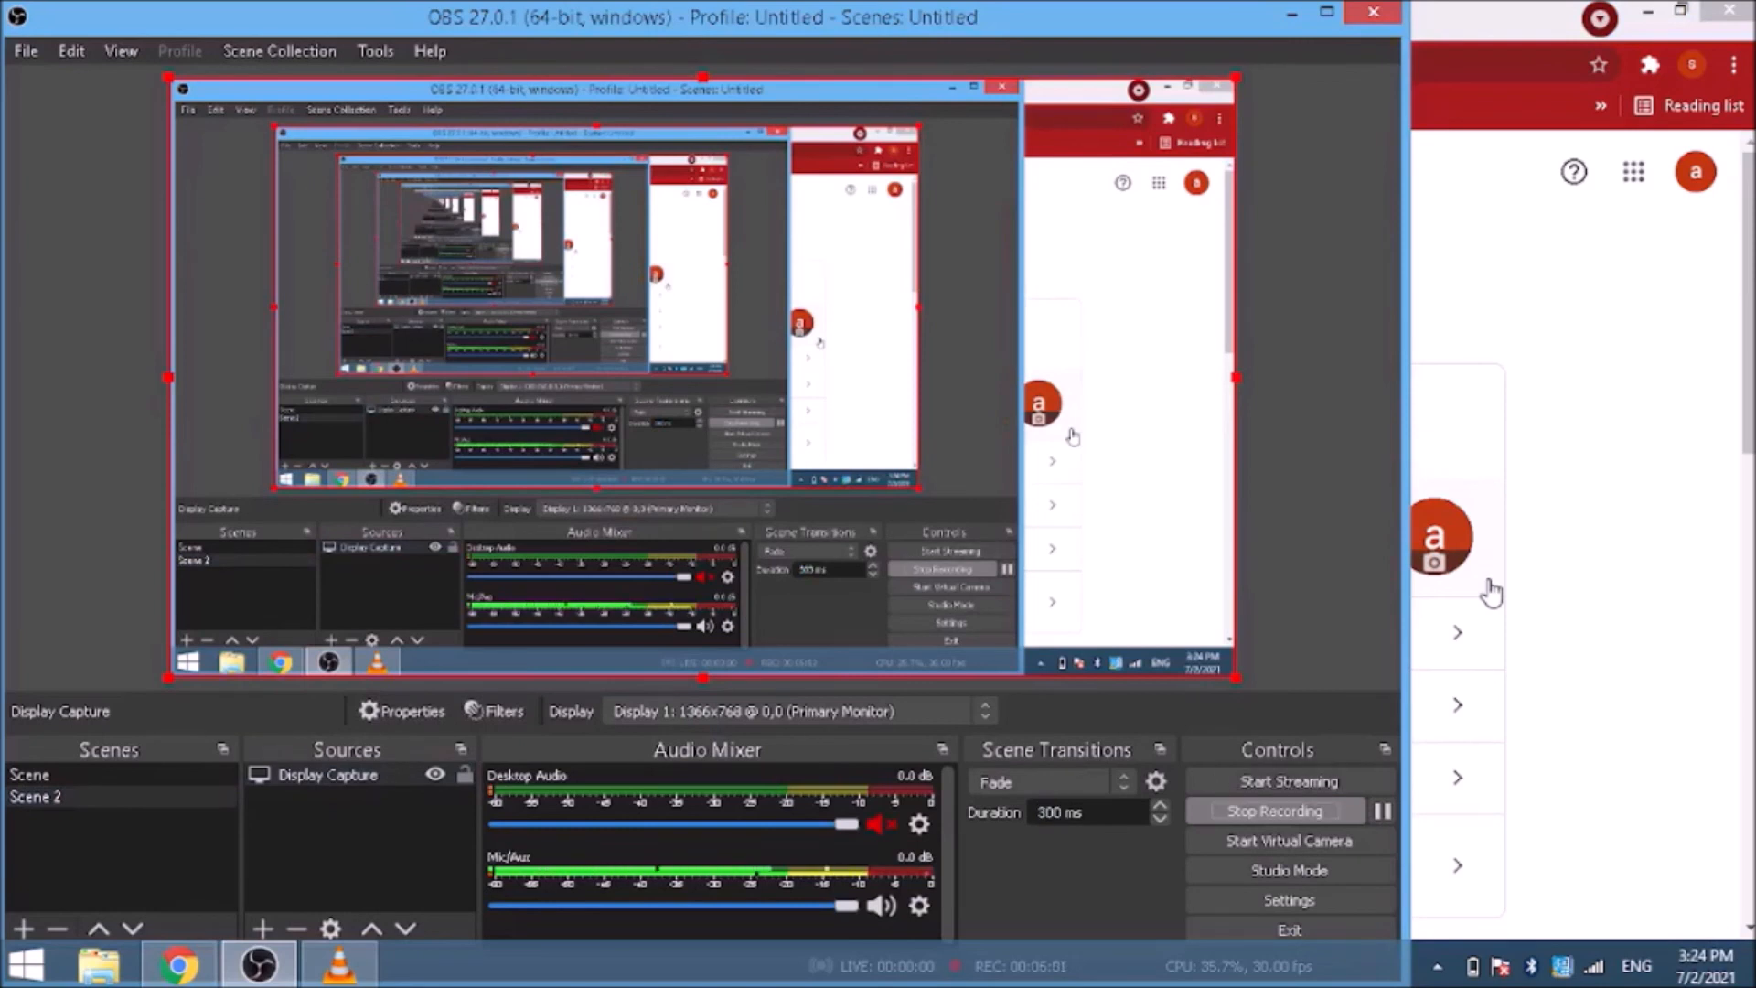